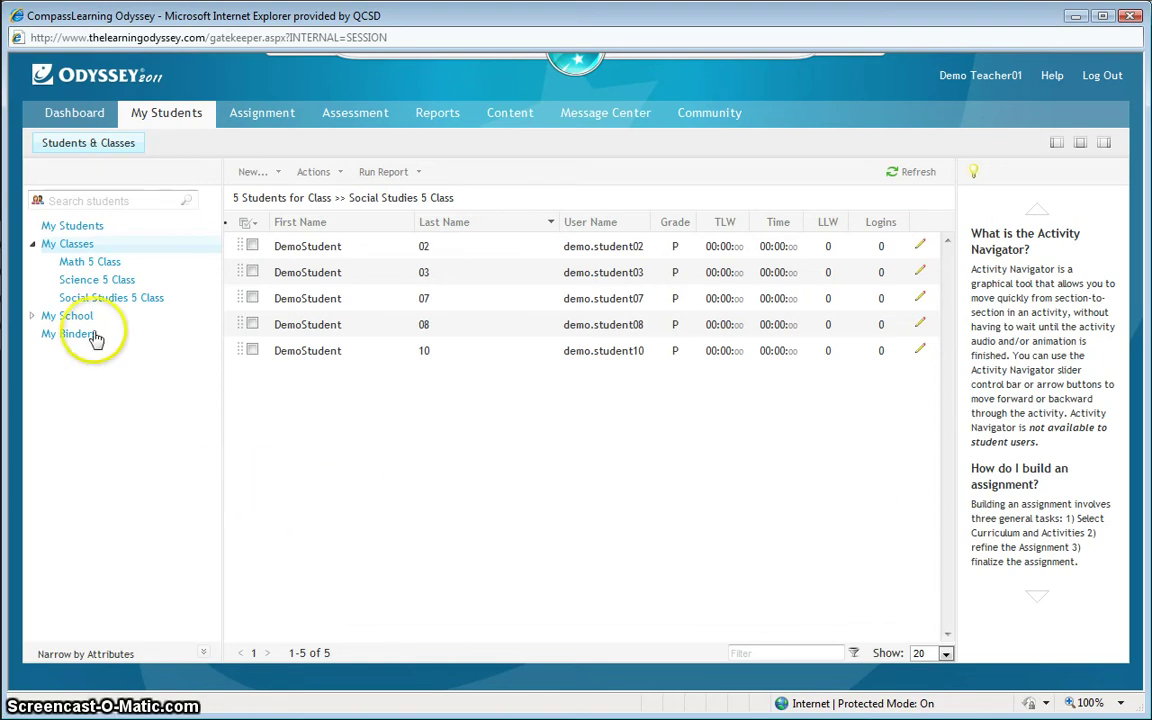
Step: Search the school's student list for the new student's user name
click(124, 200)
click(90, 514)
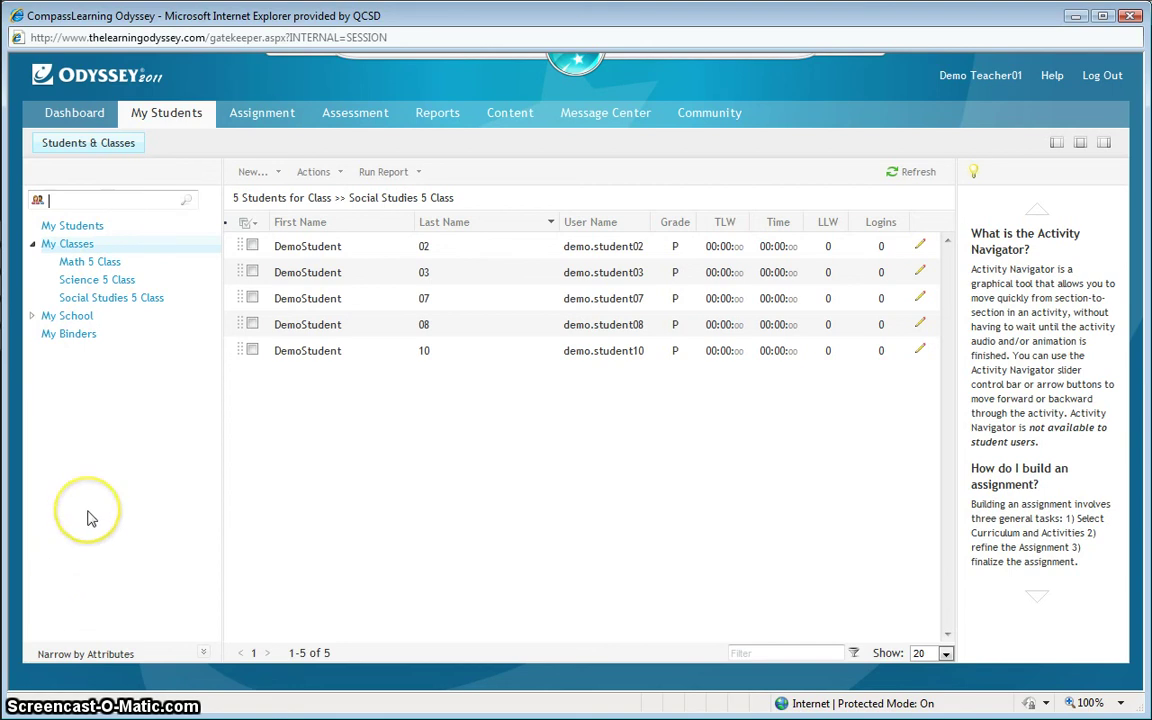
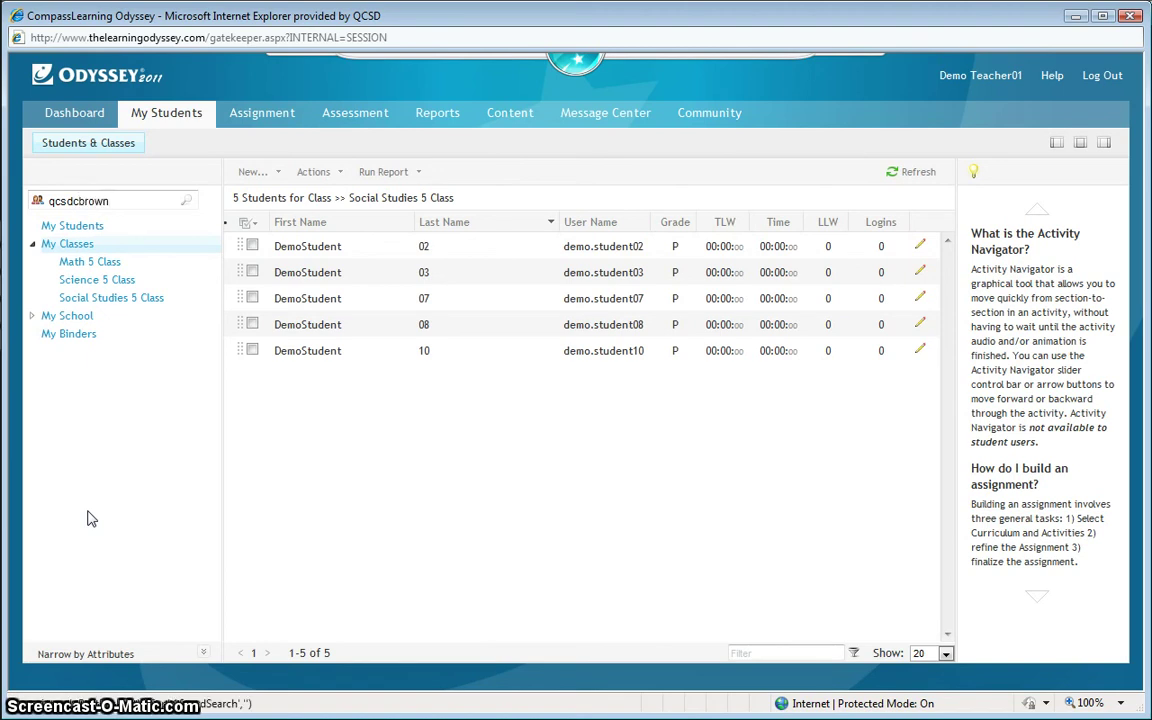
Step: Run the user-name search, which finds no match, and bring up the New... creation choices
key(Return)
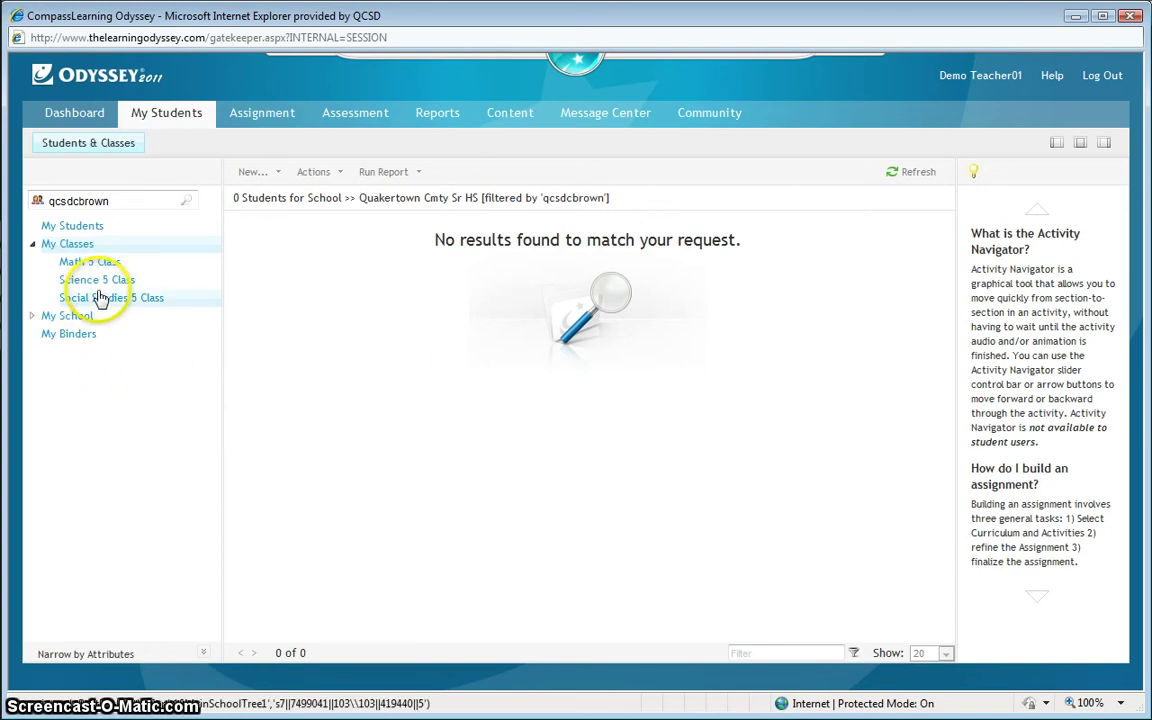
click(266, 173)
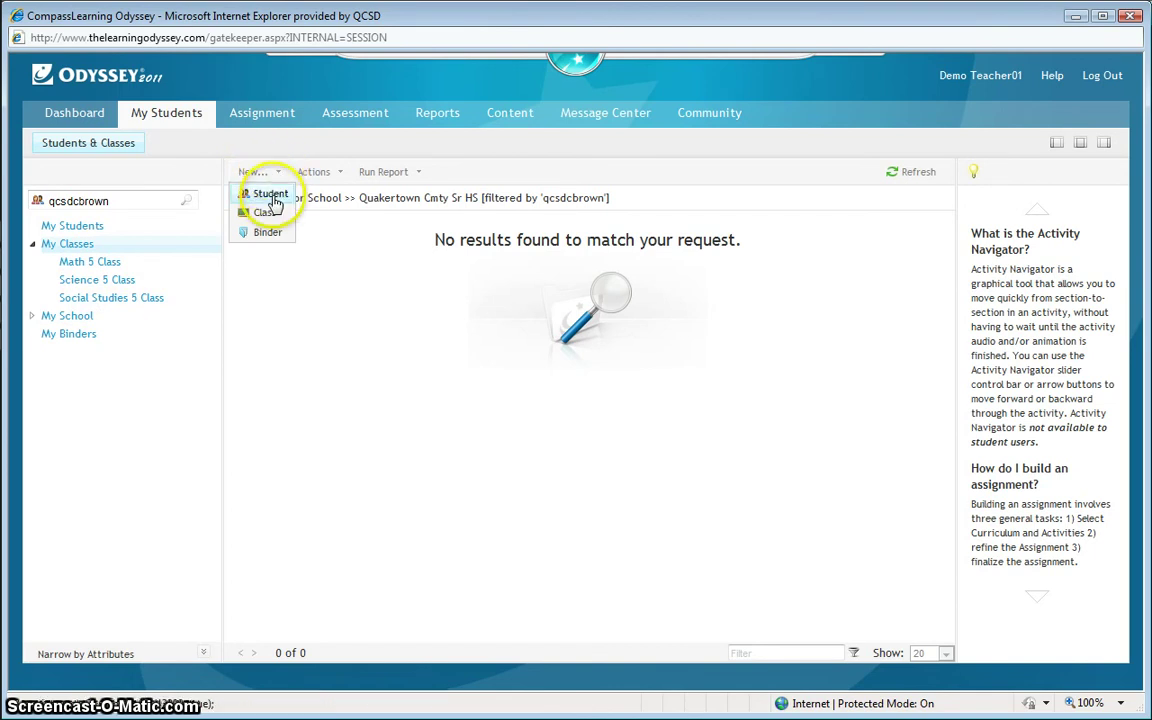
Step: Start a new student profile and enter the student's first and last name
click(272, 196)
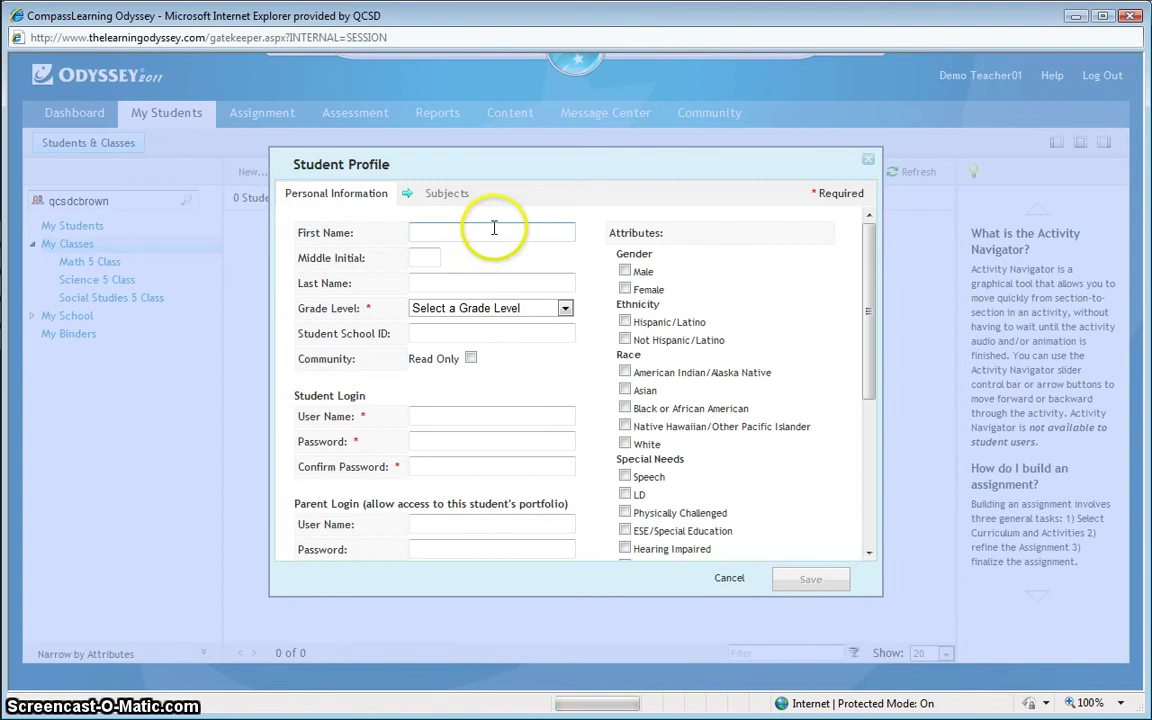
click(492, 229)
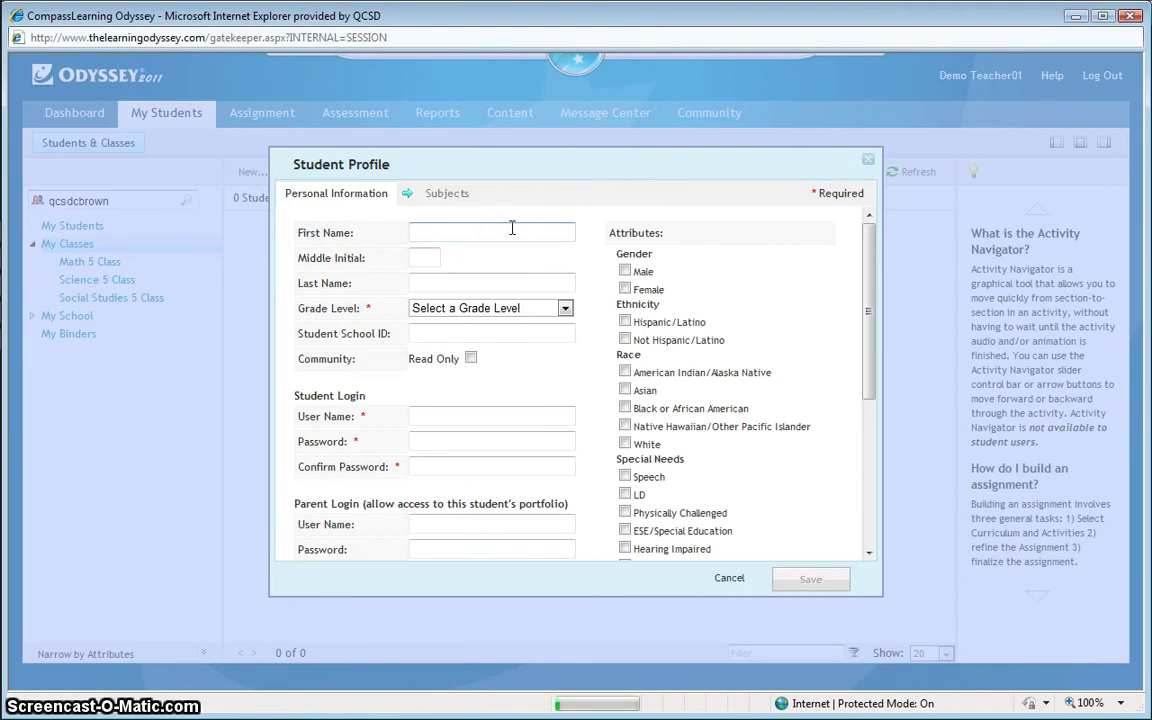
text(Charles)
click(451, 279)
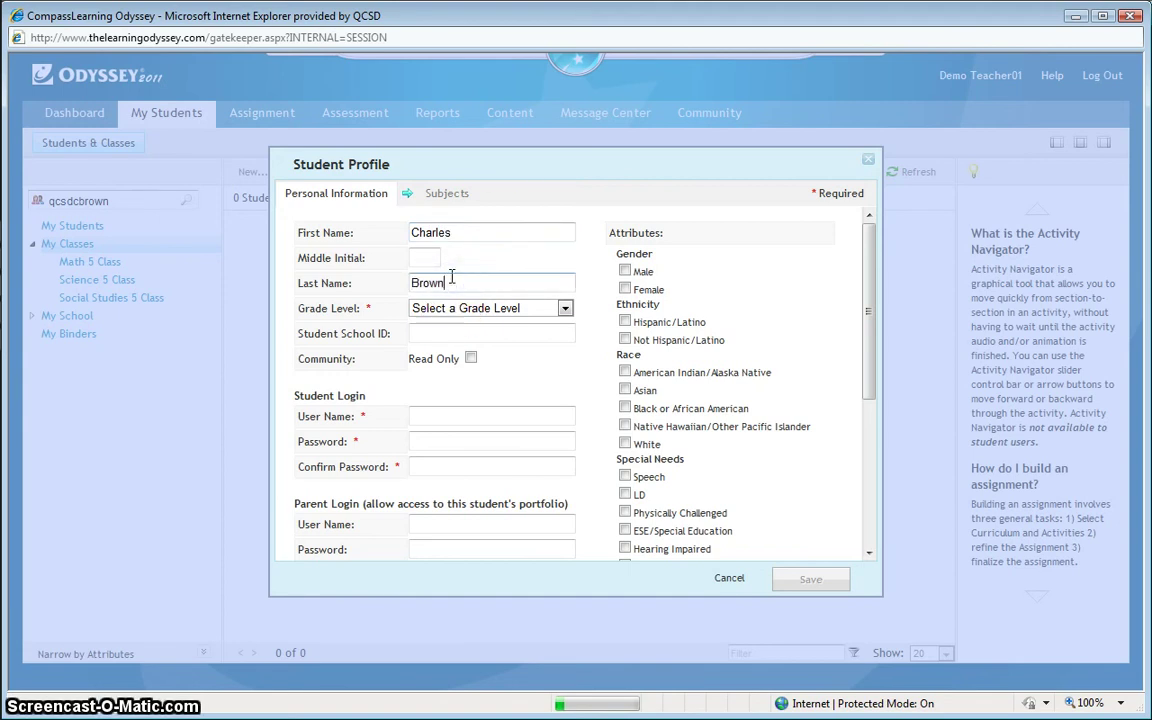
Step: Set the grade level to Fifth and enter the student school ID
click(564, 309)
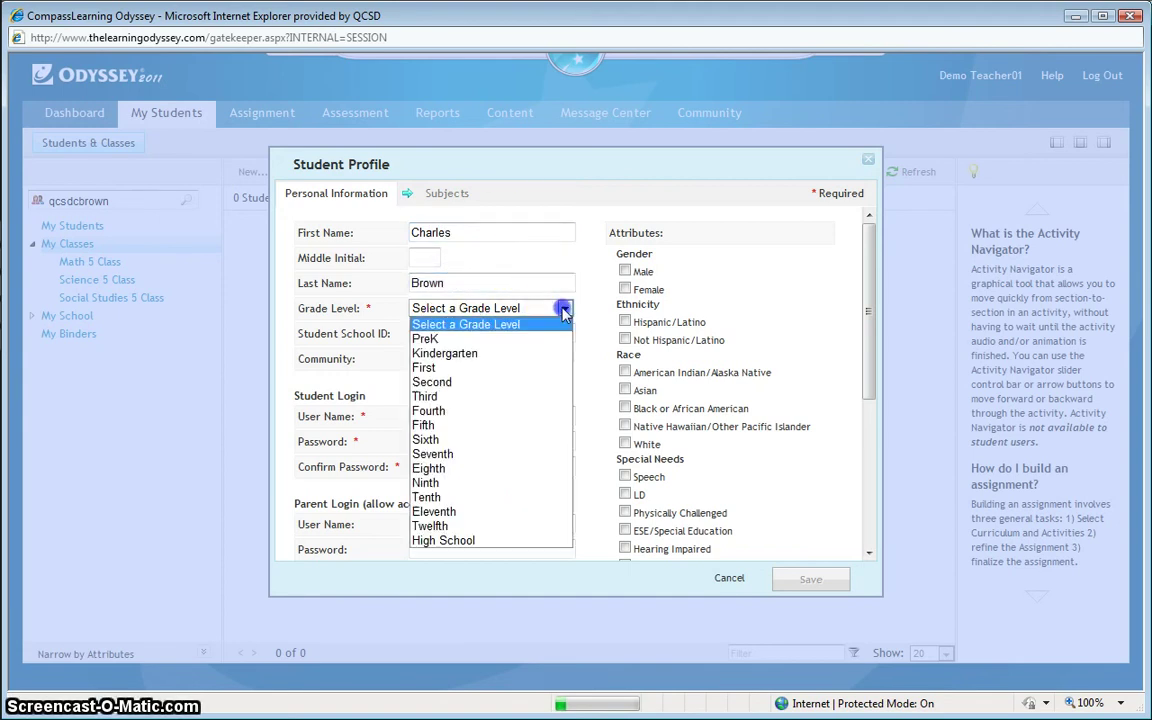
click(530, 424)
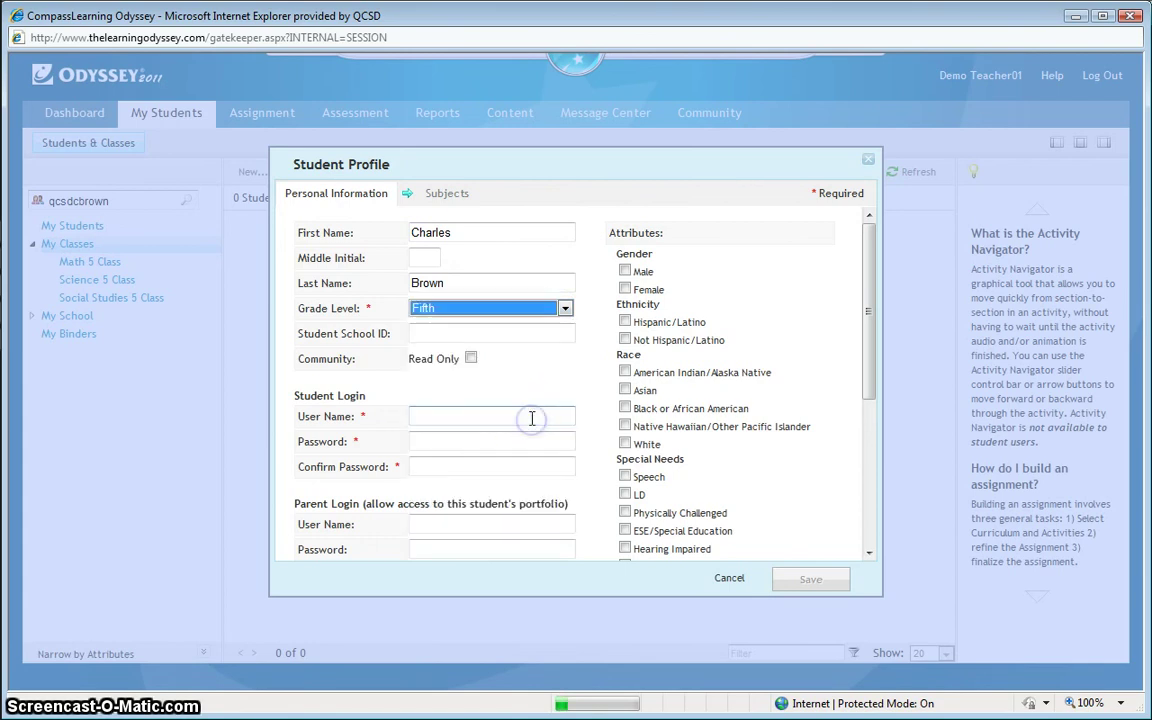
click(529, 361)
click(518, 333)
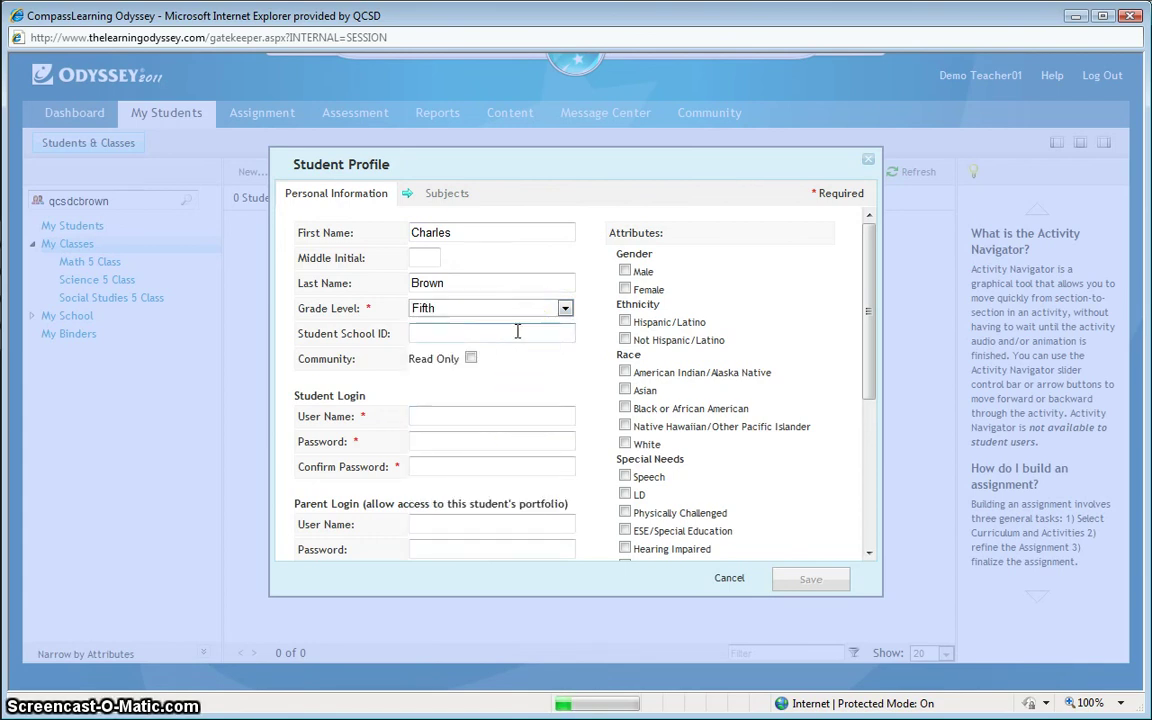
text(98)
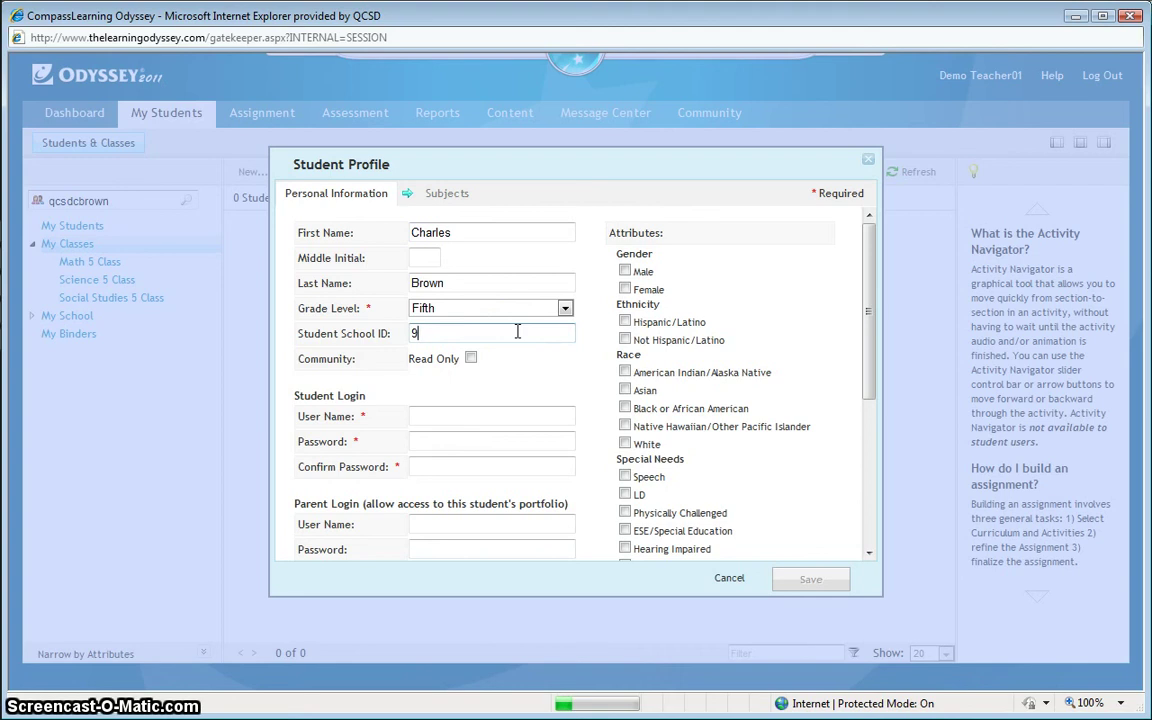
key(BackSpace)
text(8675309)
click(533, 355)
click(498, 392)
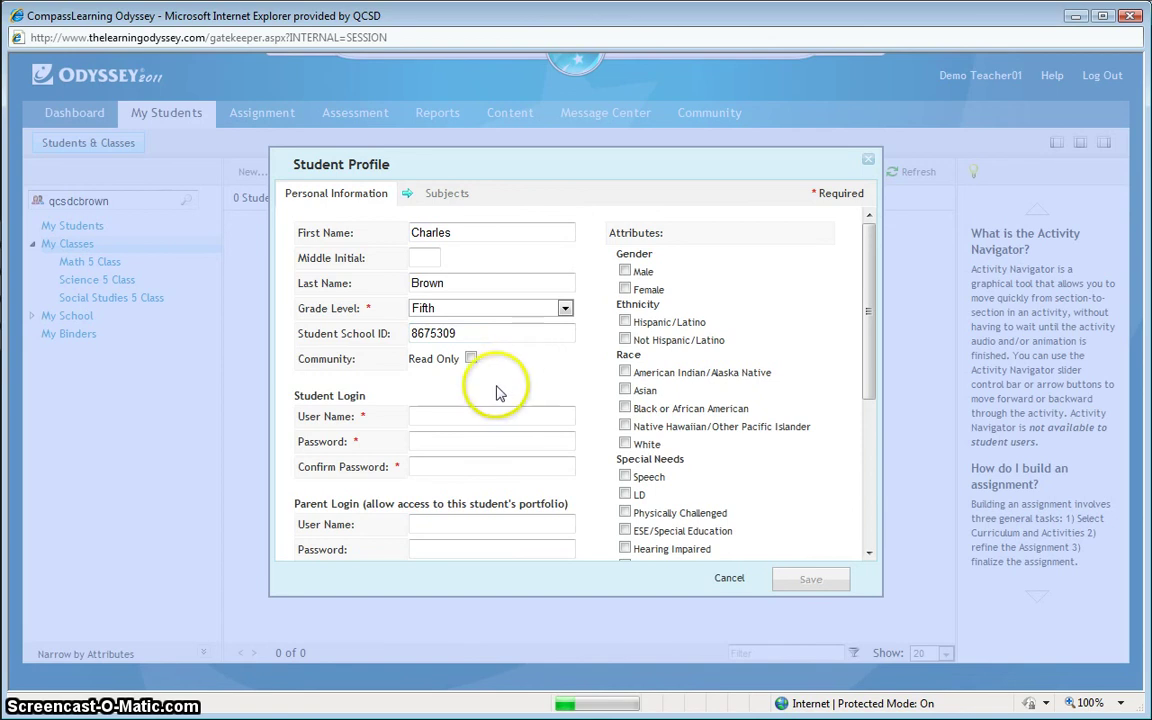
Step: Under Student Login, enter the student's user name, password and password confirmation
scroll(489, 386, down, 1)
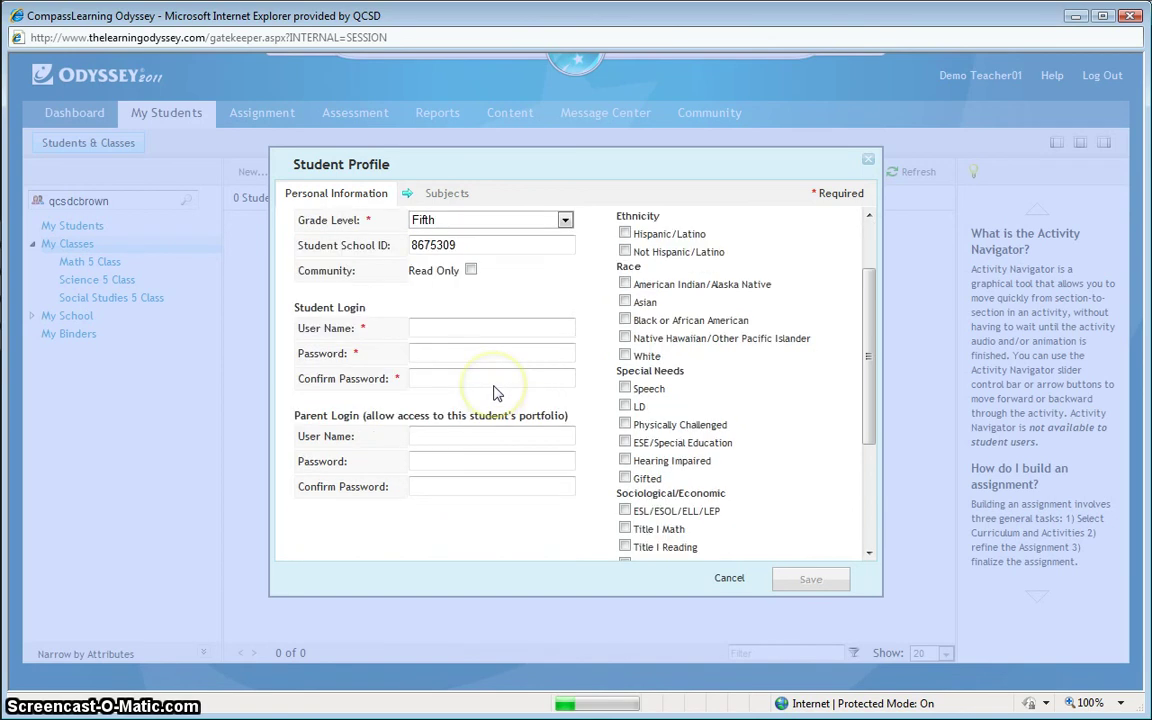
click(463, 328)
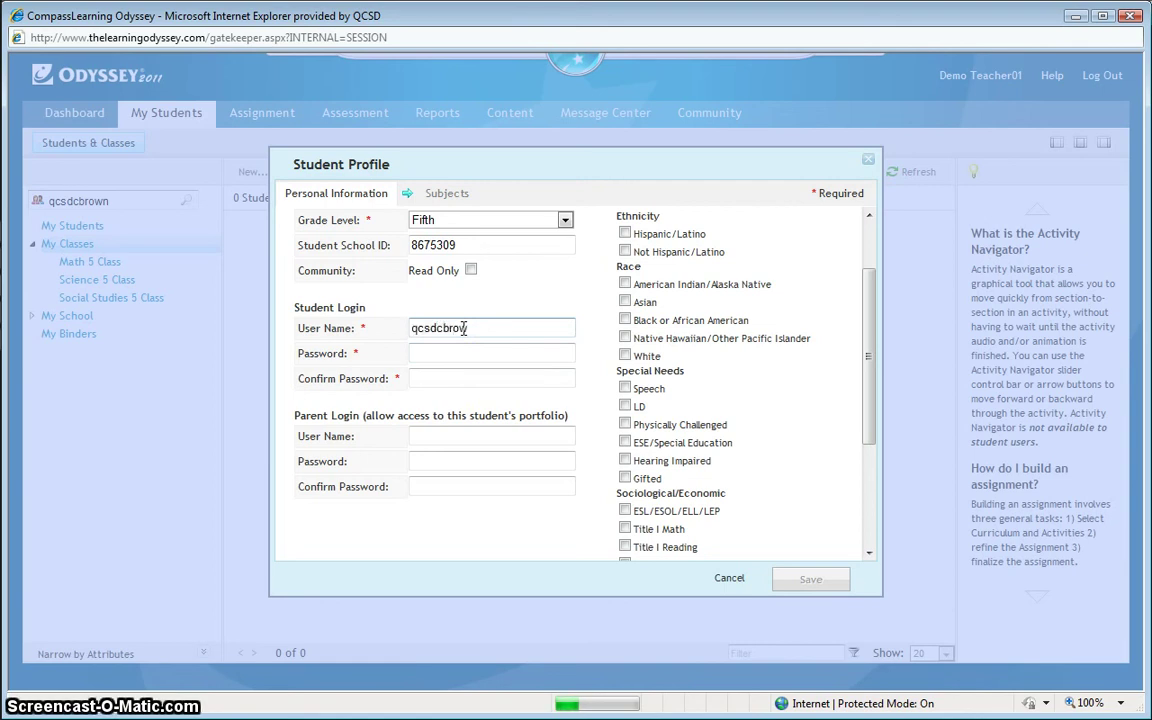
click(466, 352)
text(••••••)
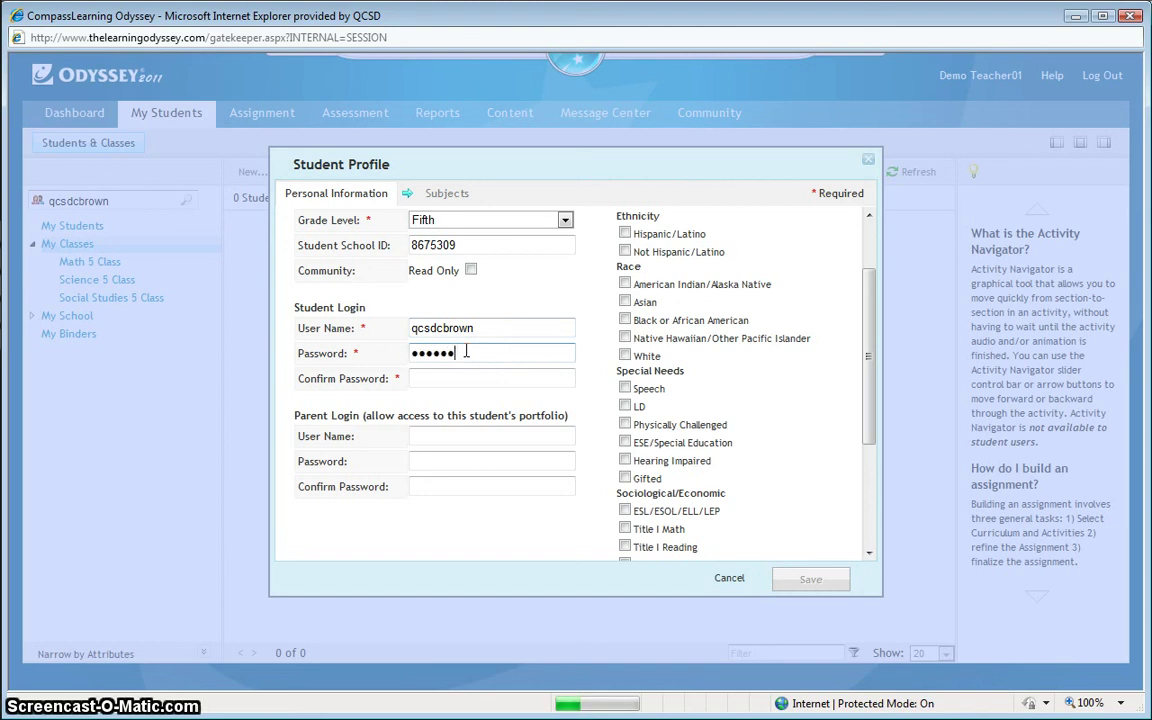
text(•••)
click(467, 379)
text(••)
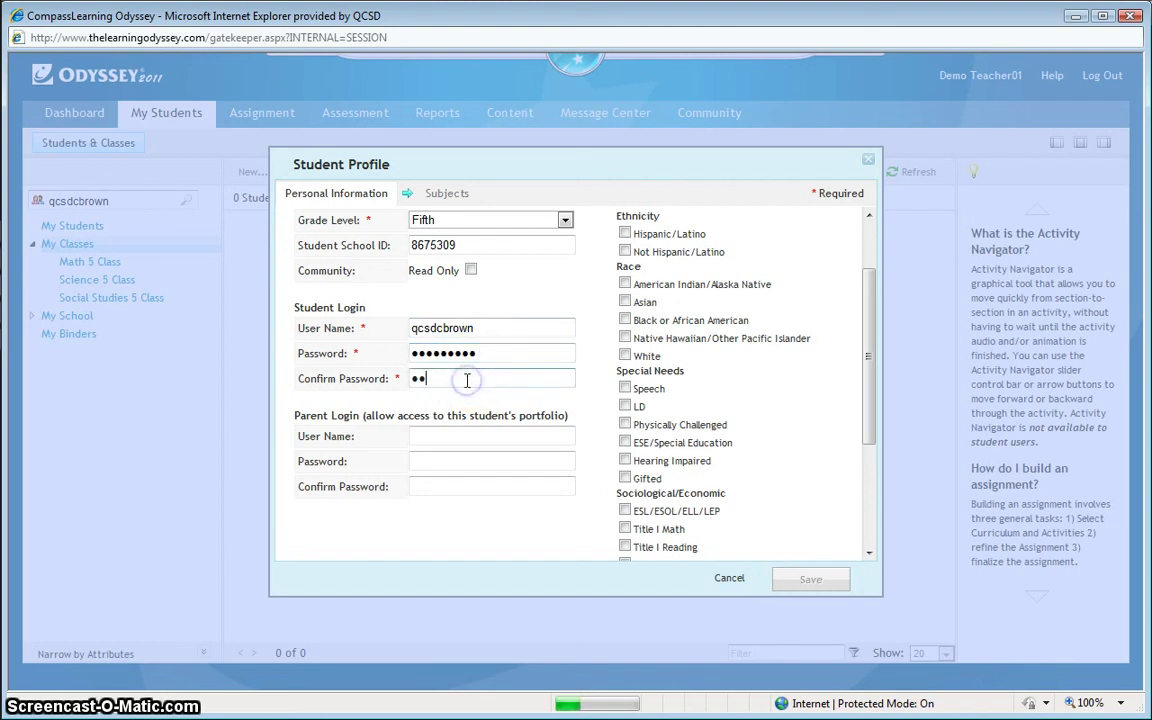
text(••••••)
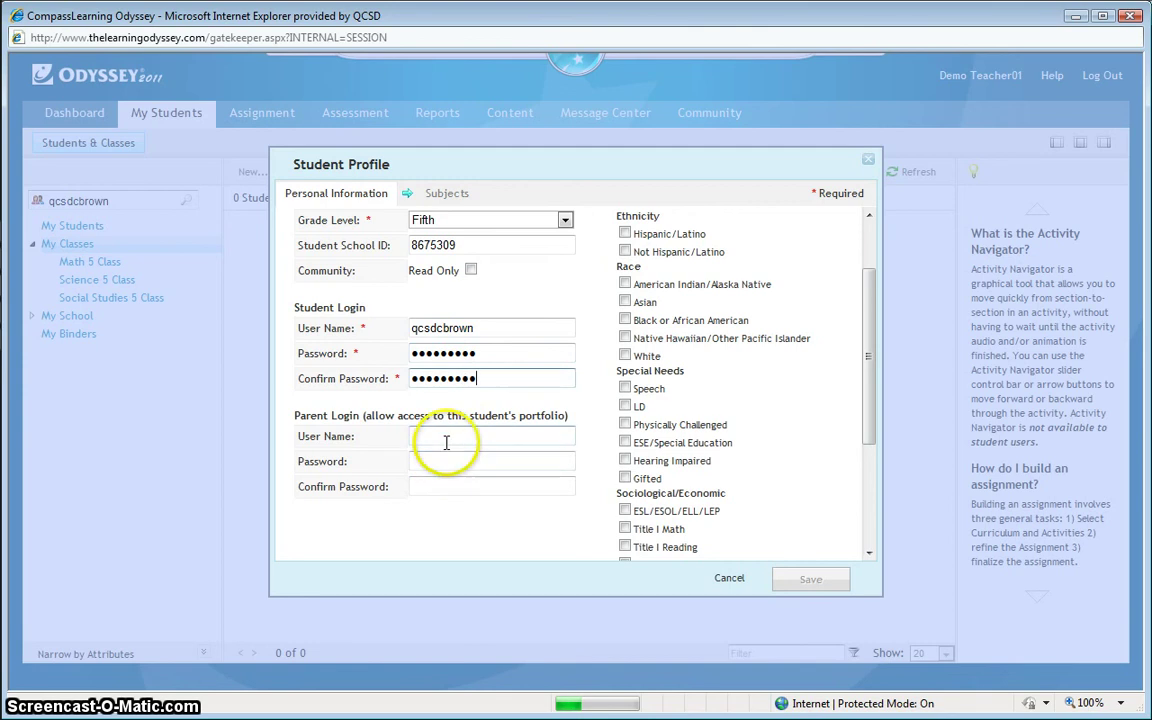
Step: Fill in the Parent Login user name, password and confirmed password for this student
click(446, 437)
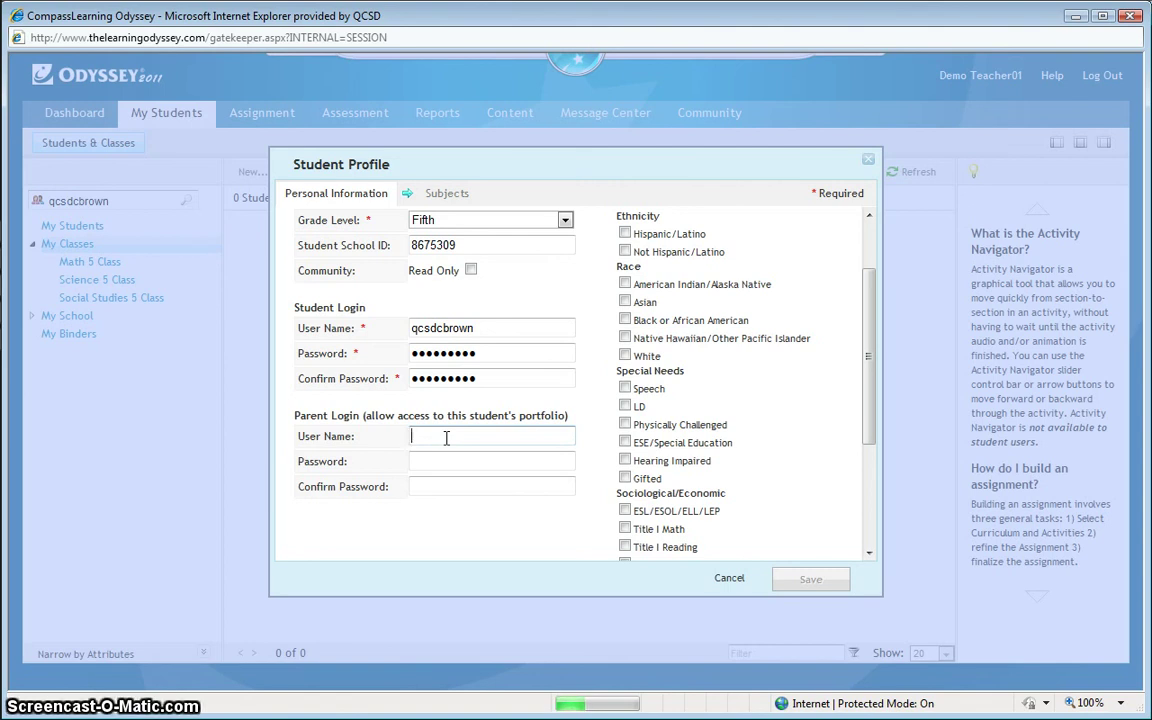
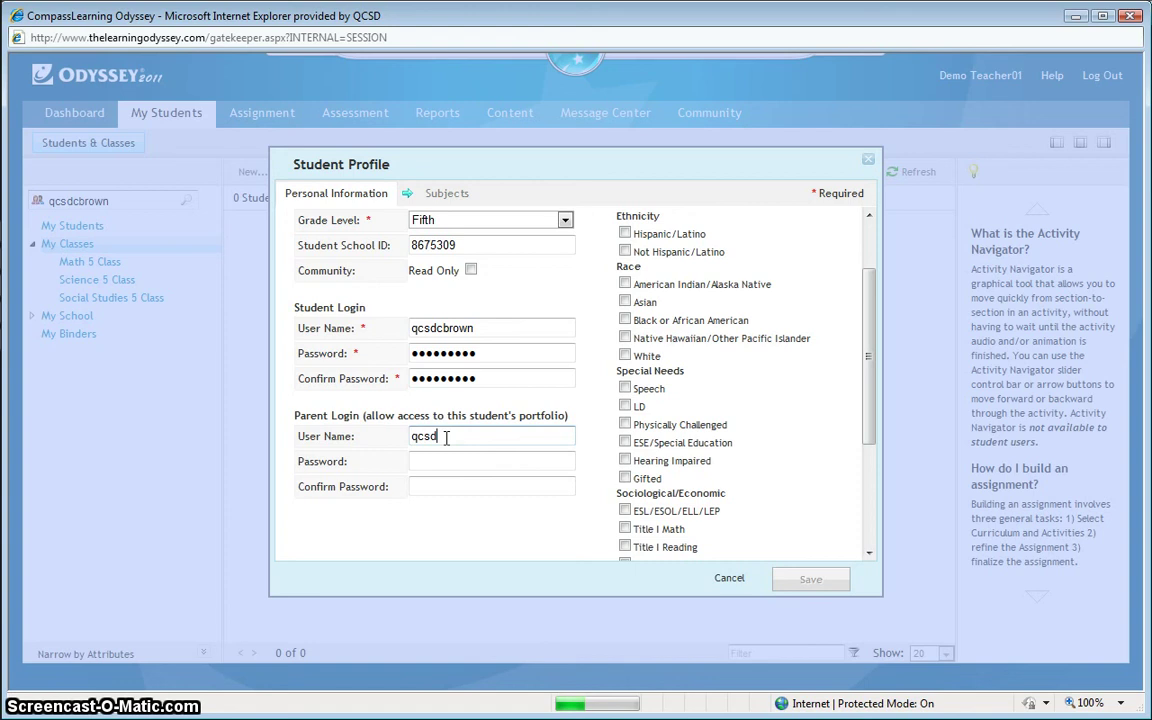
click(446, 459)
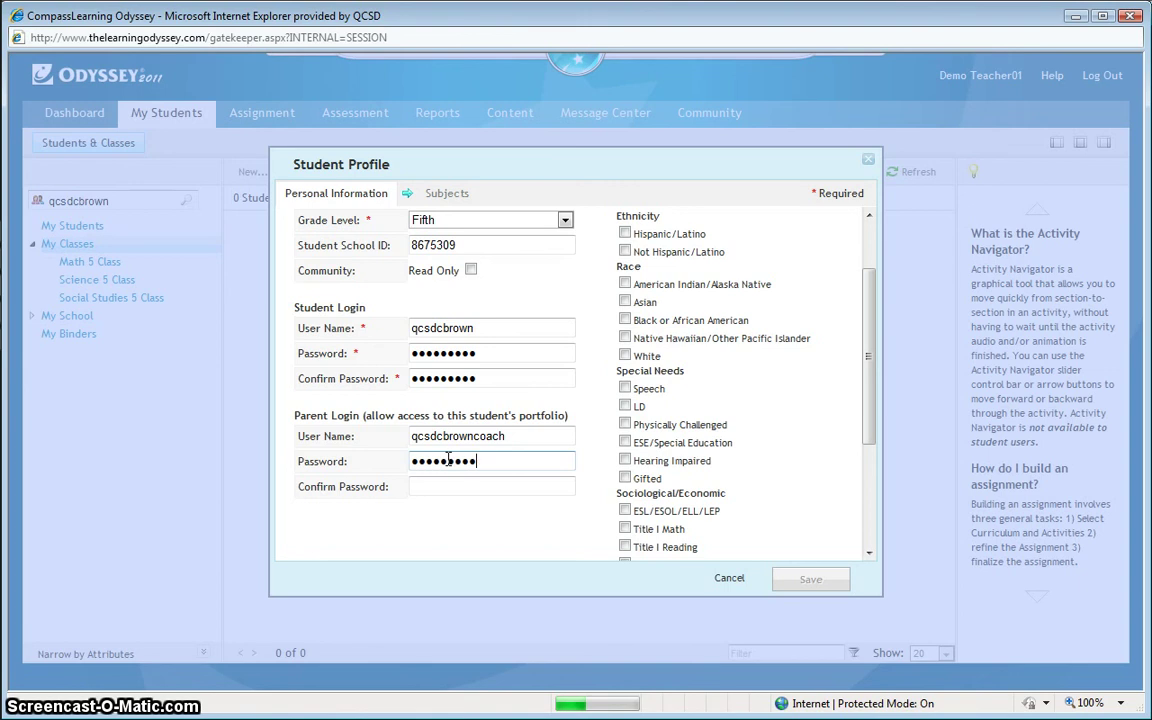
click(448, 484)
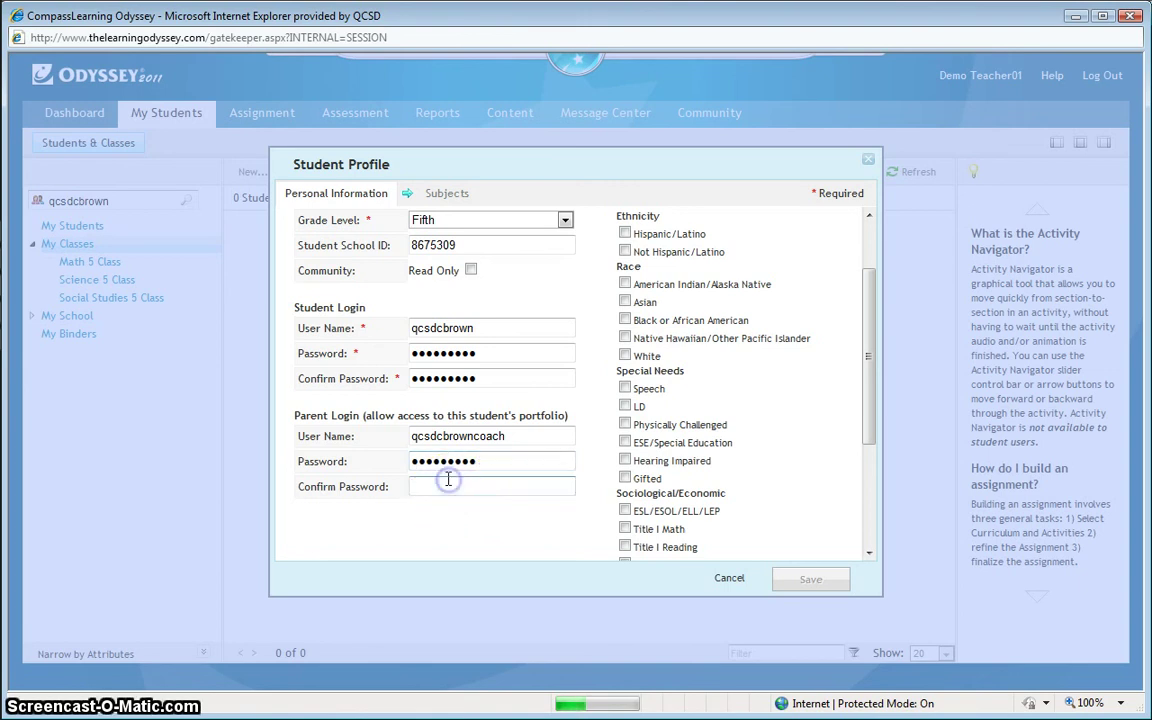
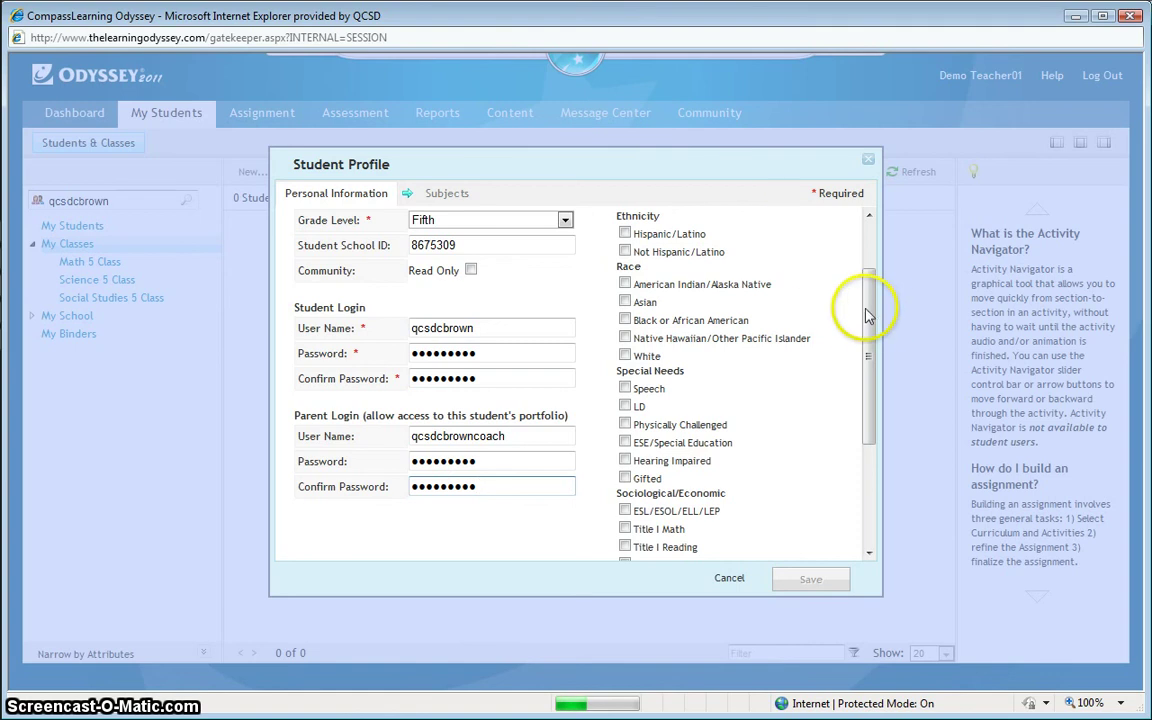
drag(869, 312, 870, 232)
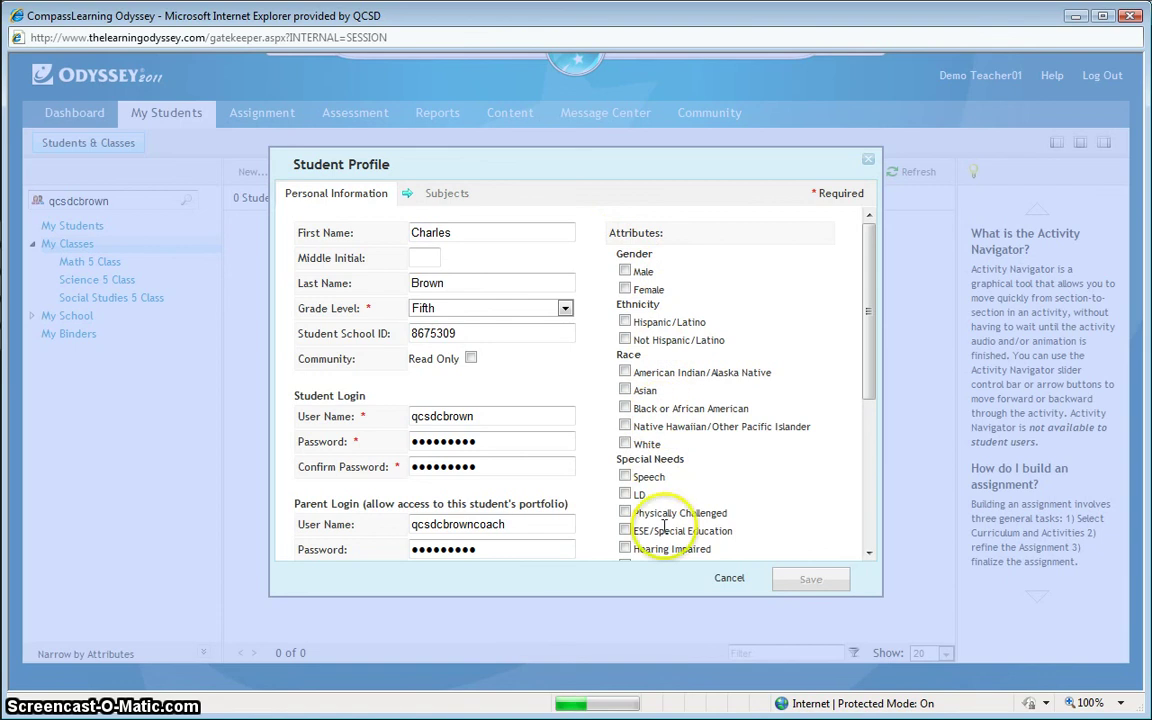
drag(871, 365, 867, 545)
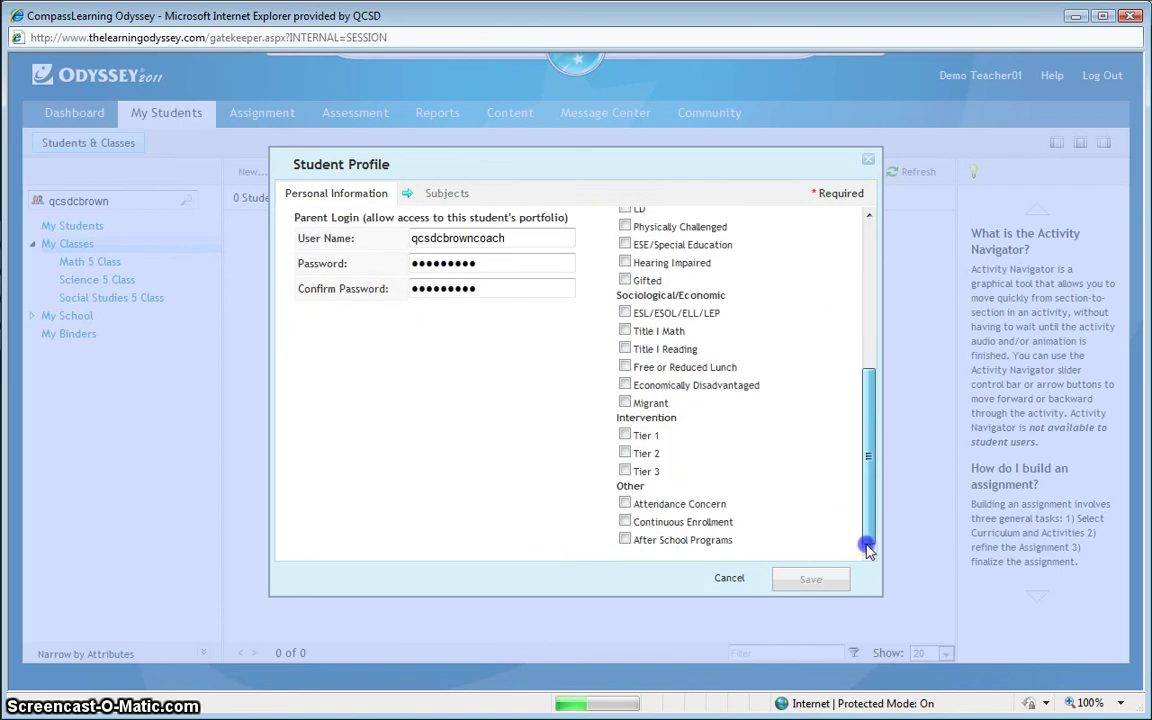
click(868, 496)
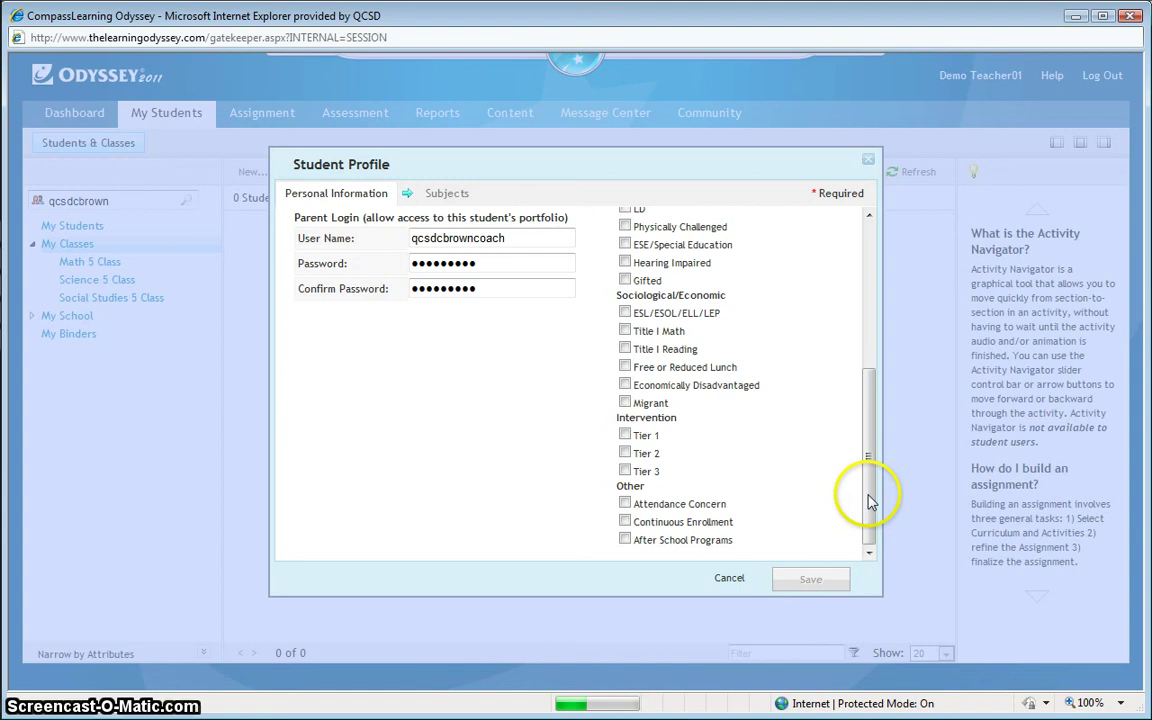
drag(868, 500, 867, 232)
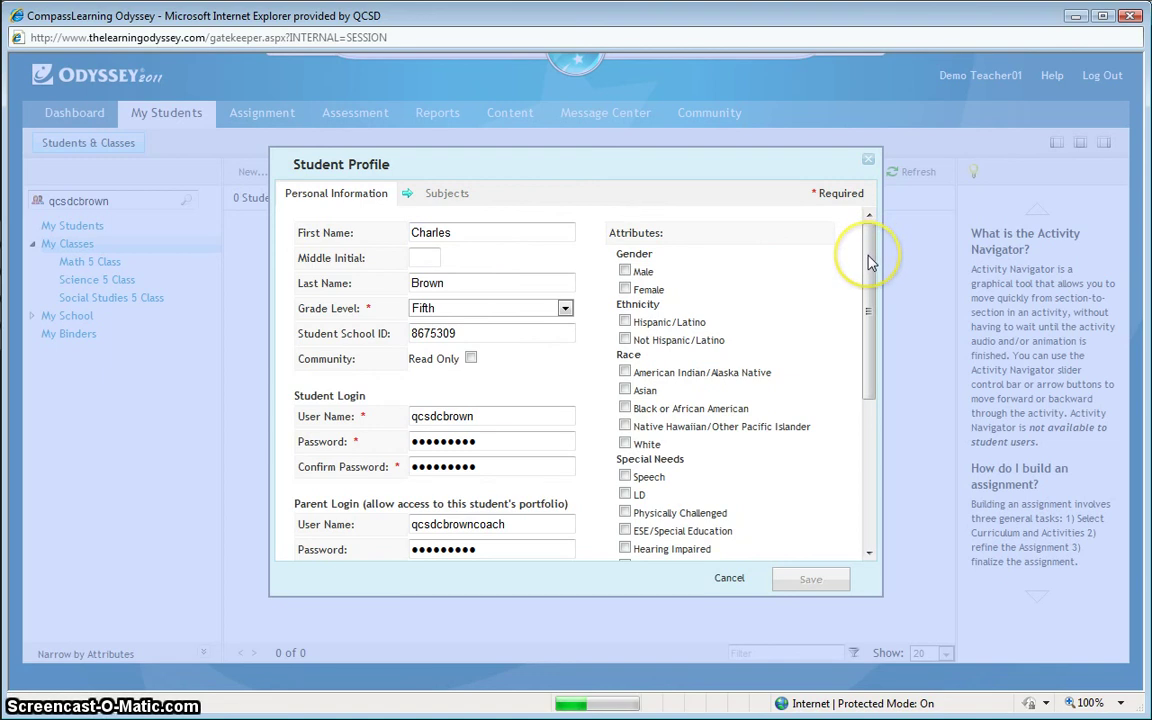
click(775, 245)
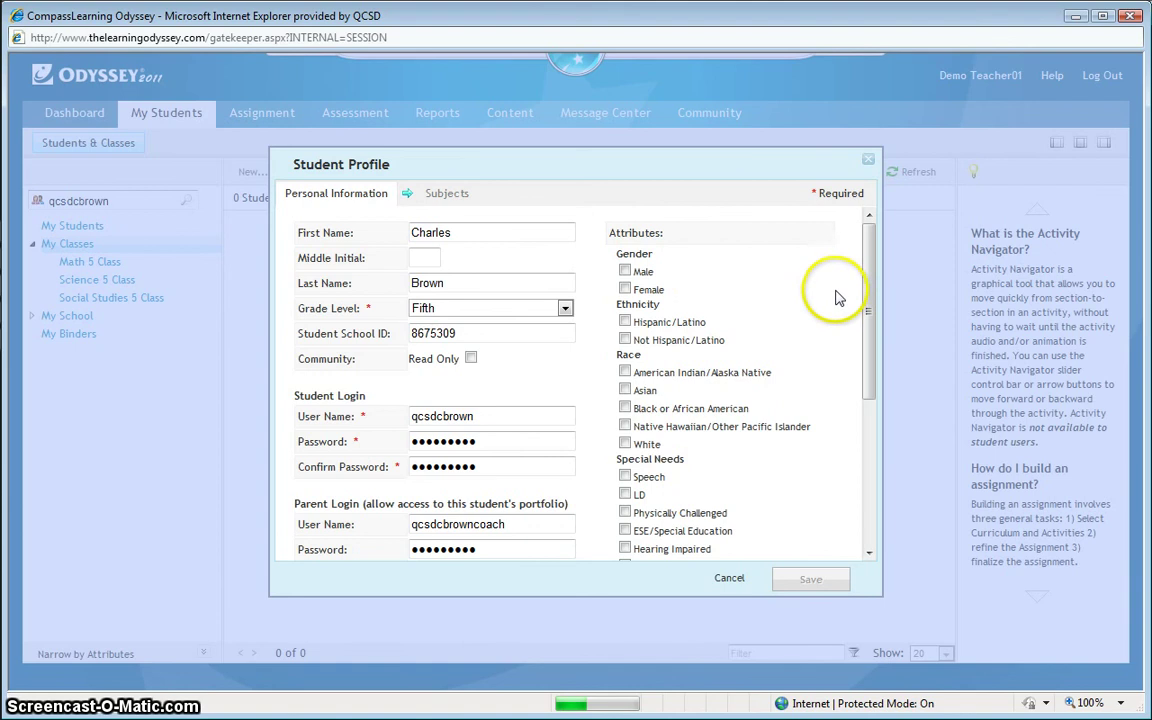
mouse_move(862, 244)
mouse_down()
mouse_move(868, 437)
mouse_move(862, 233)
mouse_up()
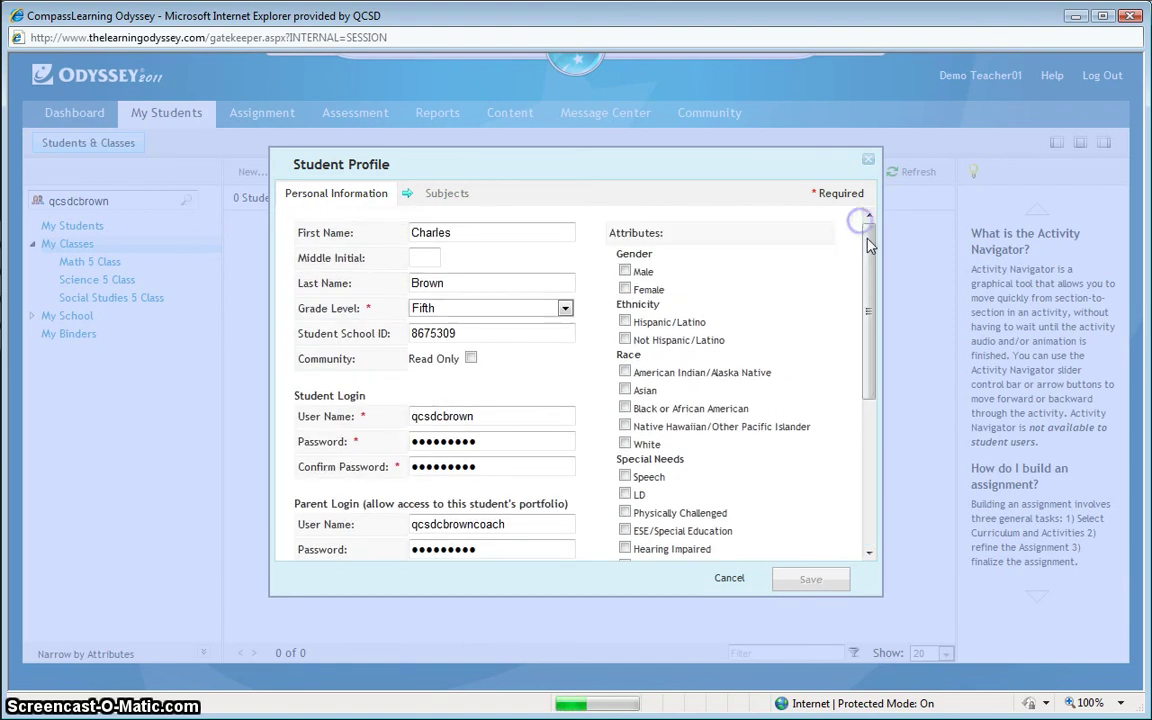
Step: On the Subjects tab, set Brain Buzzers, Science and Thematic Projects access to None
click(440, 205)
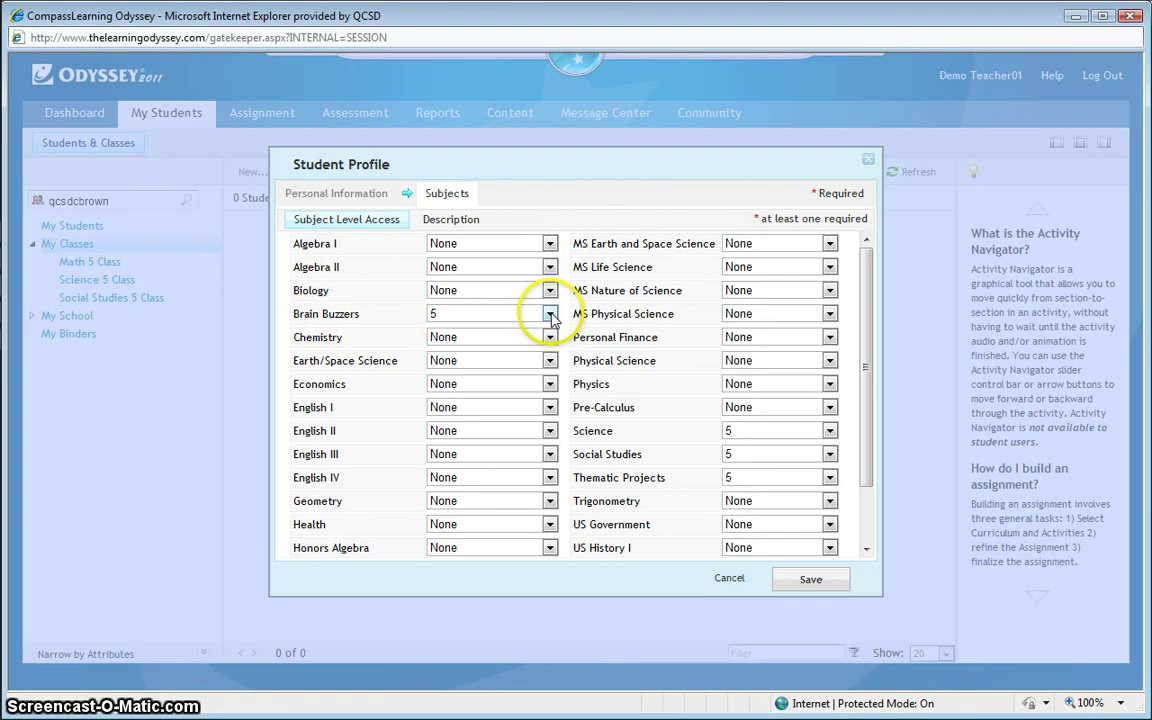
click(550, 314)
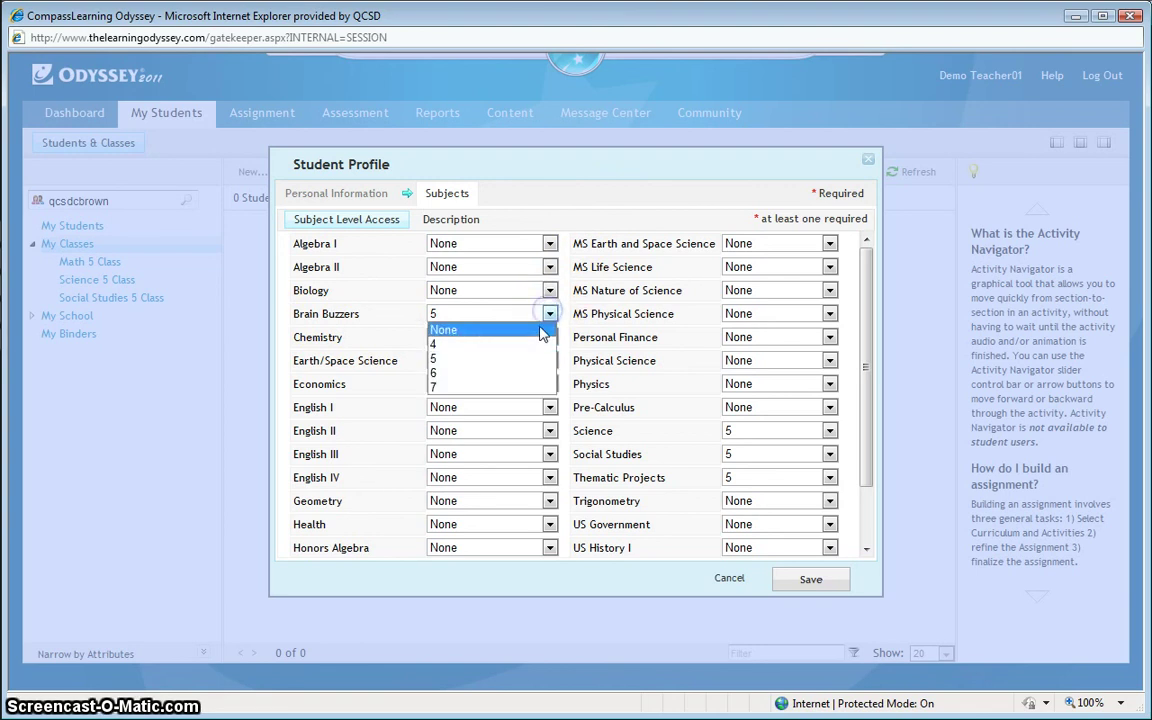
click(520, 323)
drag(866, 314, 866, 383)
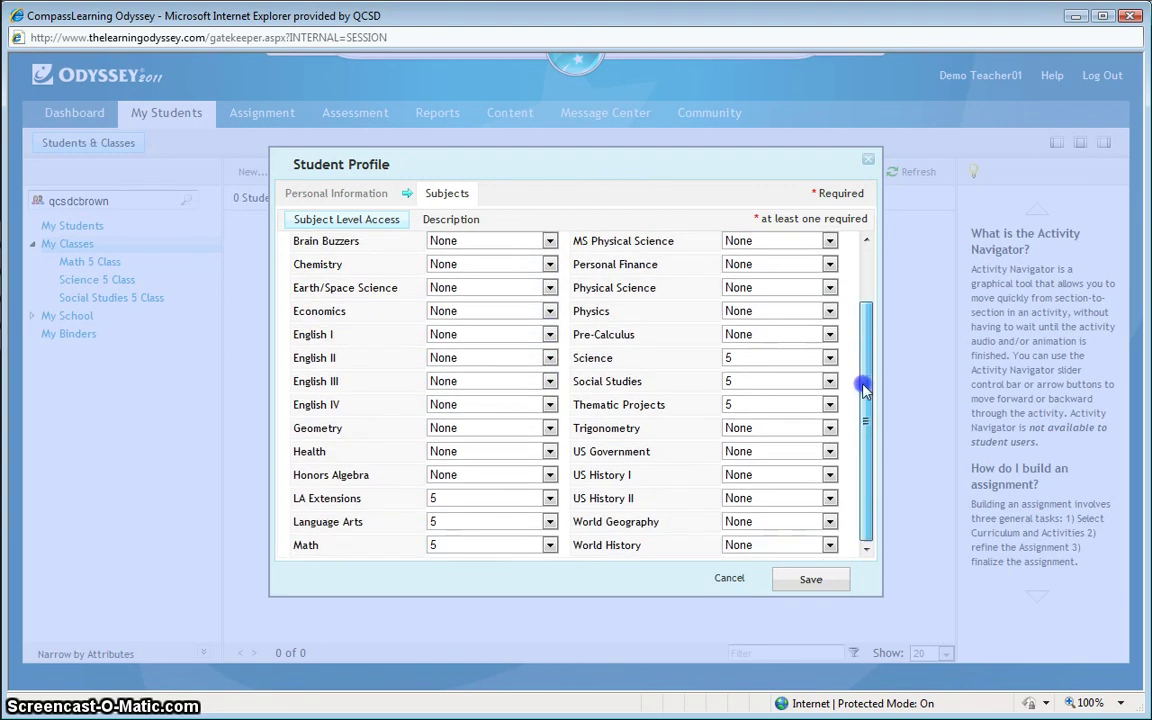
click(829, 360)
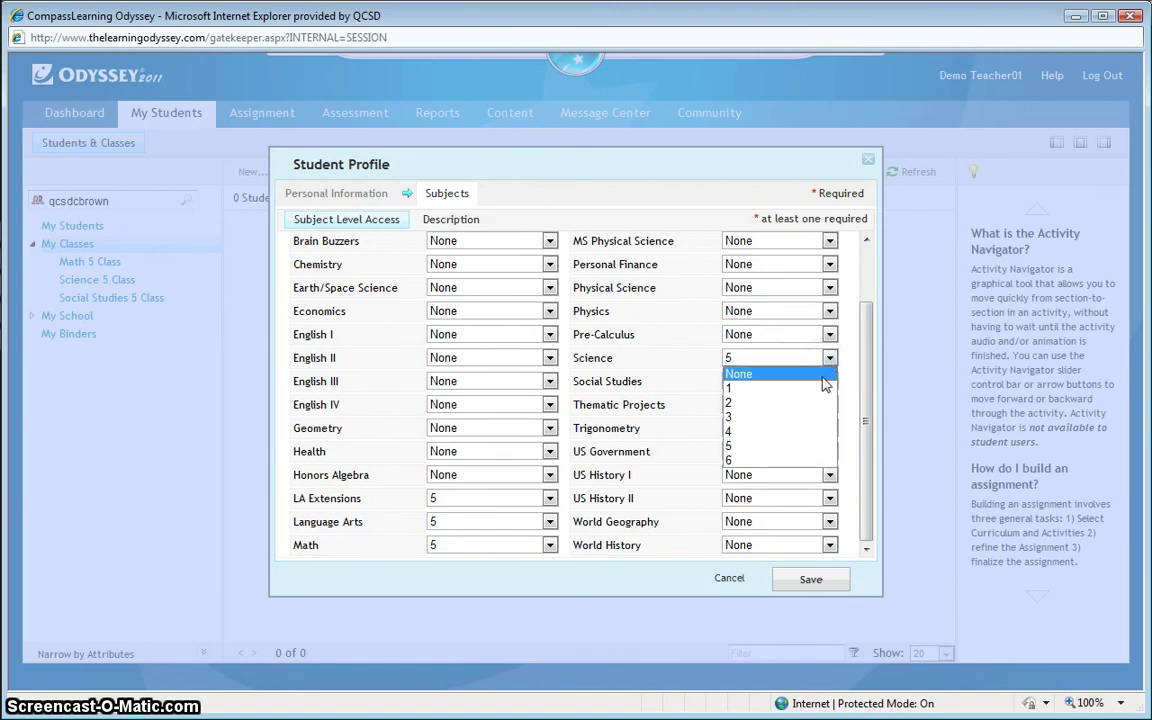
click(823, 377)
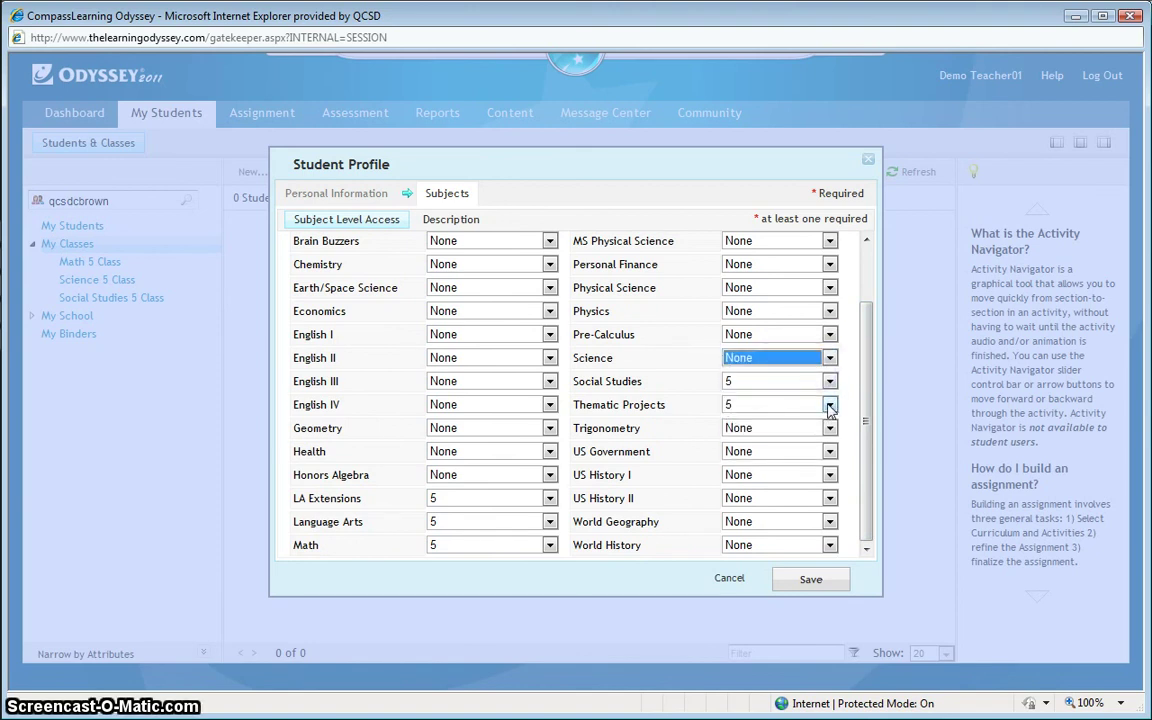
click(829, 405)
click(829, 422)
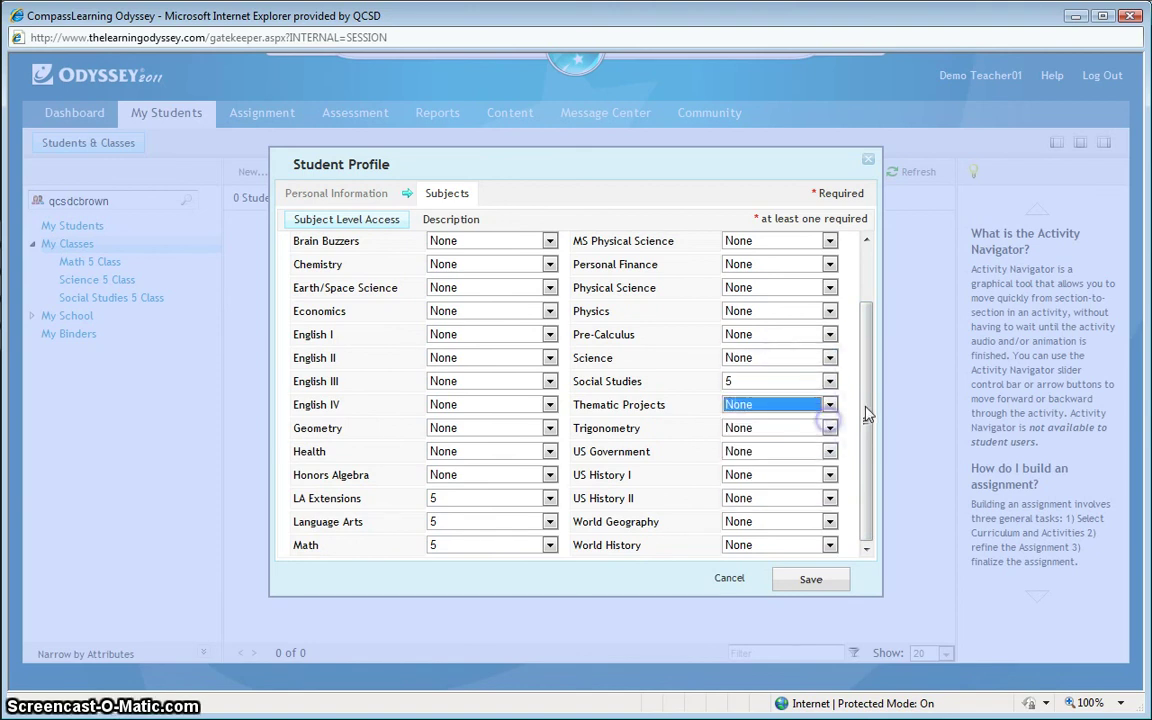
click(864, 458)
Step: Set LA Extensions, Language Arts and Math access to None, leaving Social Studies at level 5
click(549, 498)
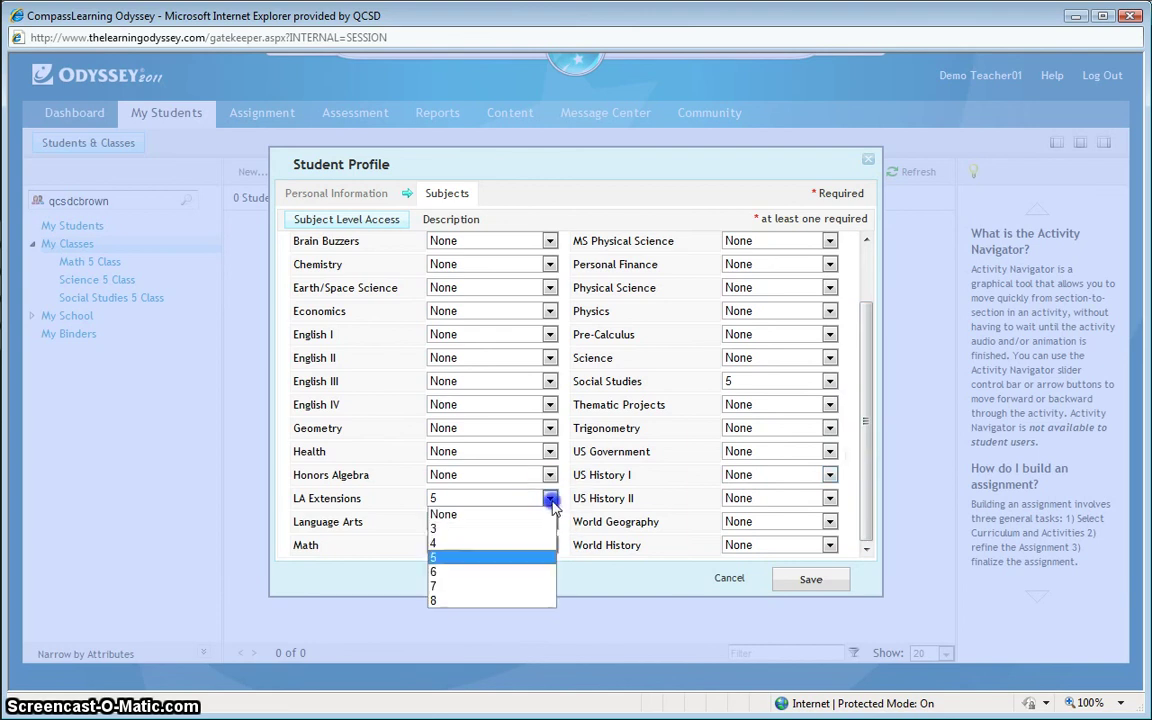
click(527, 513)
click(550, 521)
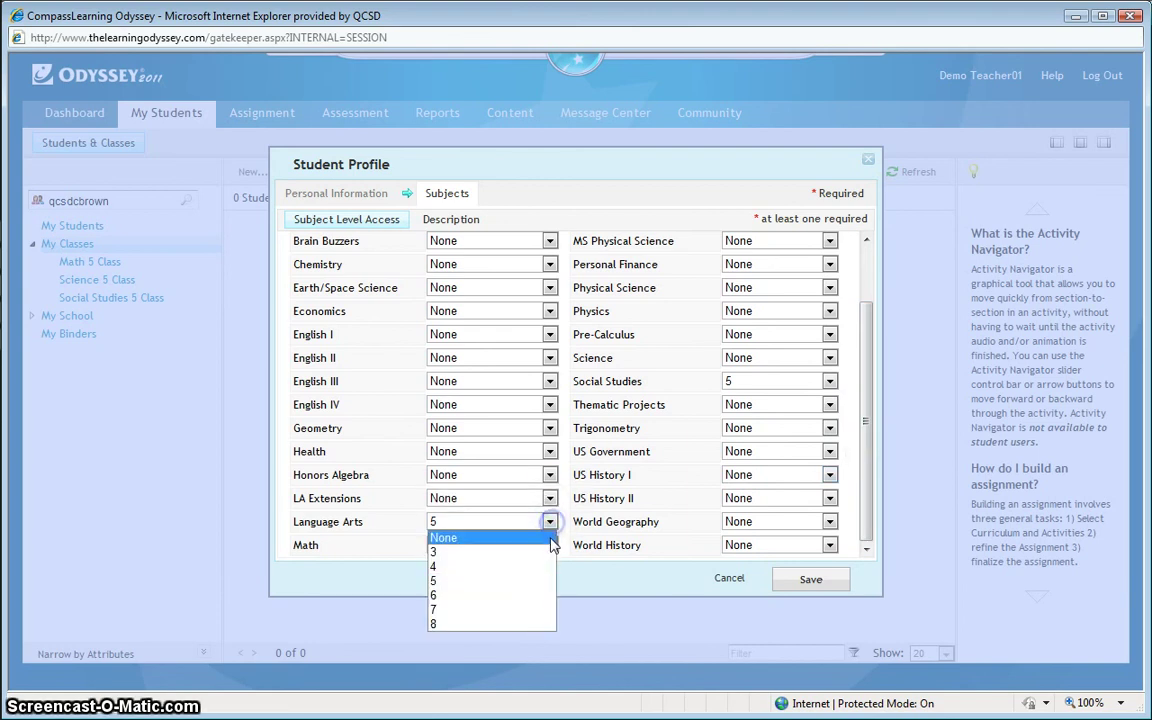
click(550, 537)
click(550, 545)
click(552, 562)
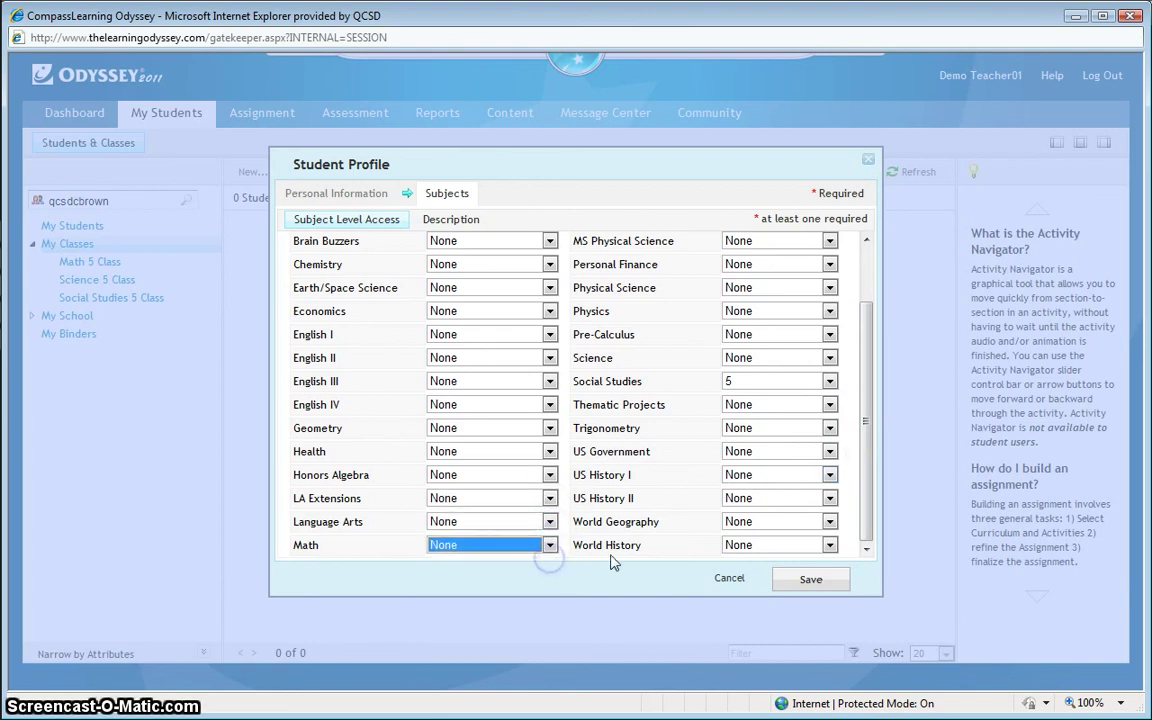
drag(866, 468, 870, 360)
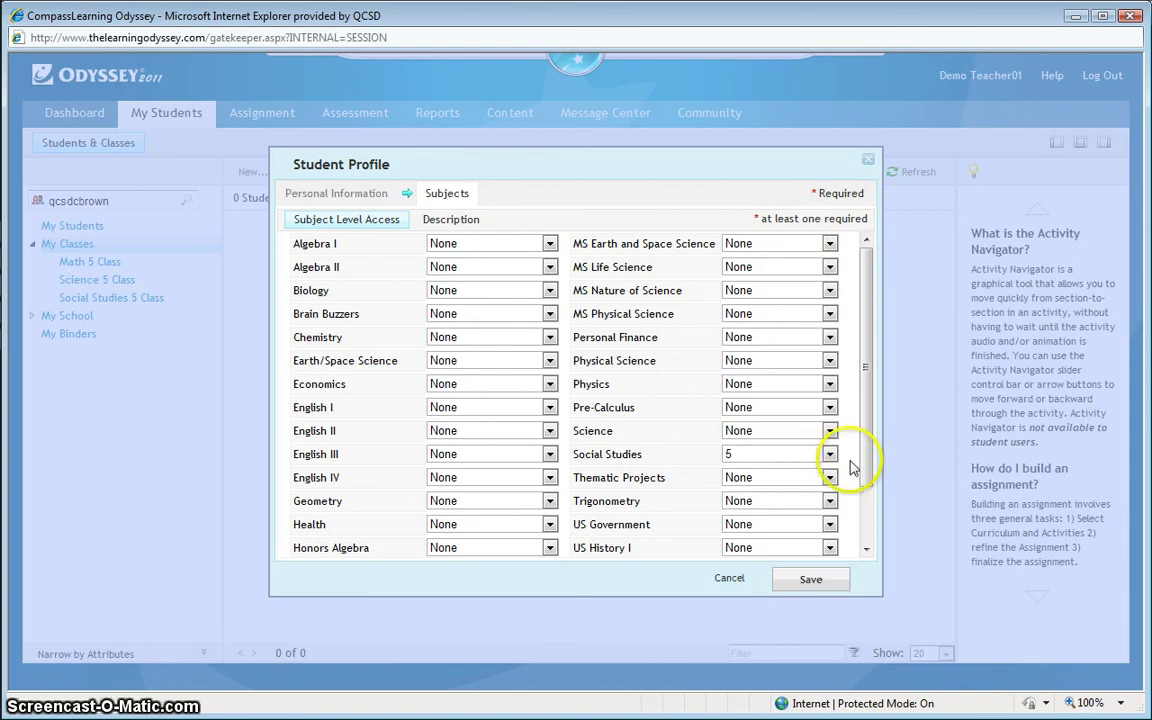
Step: Save the Student Profile so the new student appears in the search results as grade 5
click(811, 580)
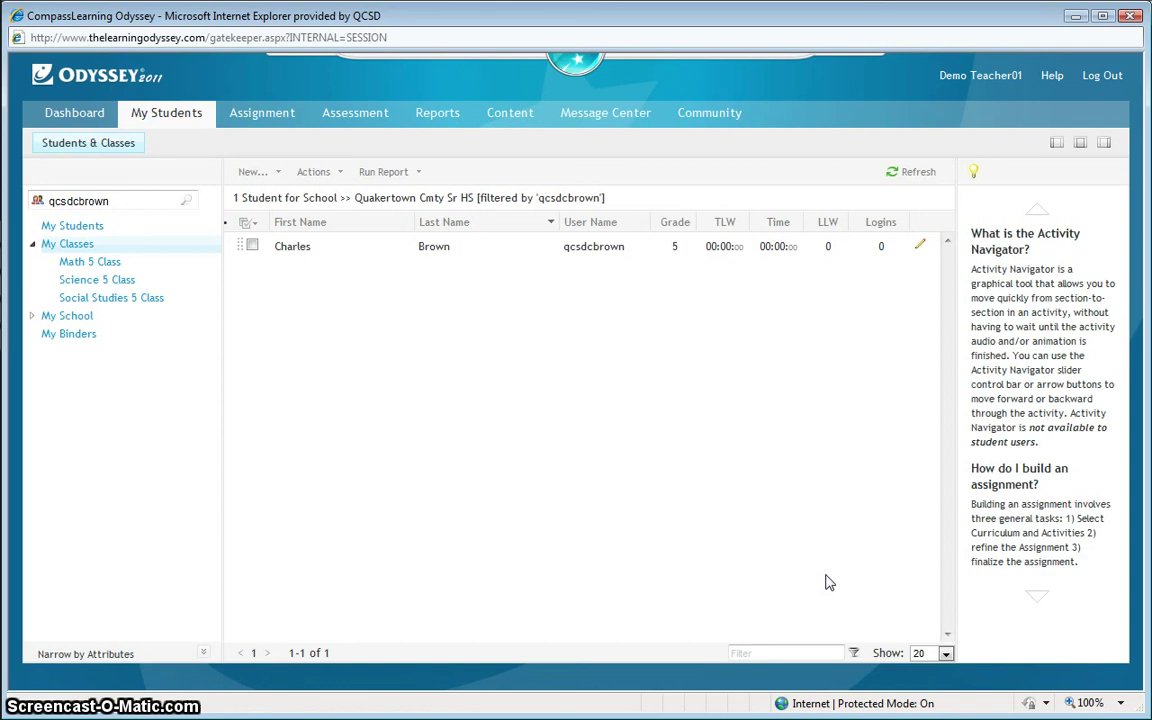
drag(827, 582, 781, 440)
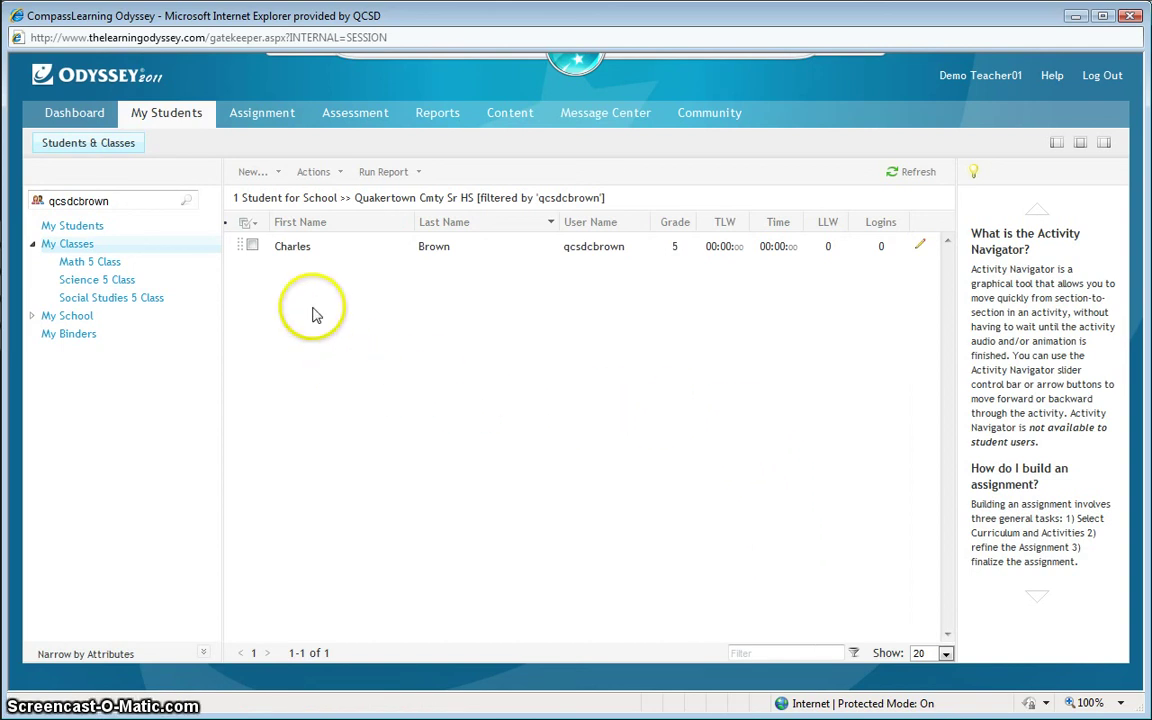
click(89, 261)
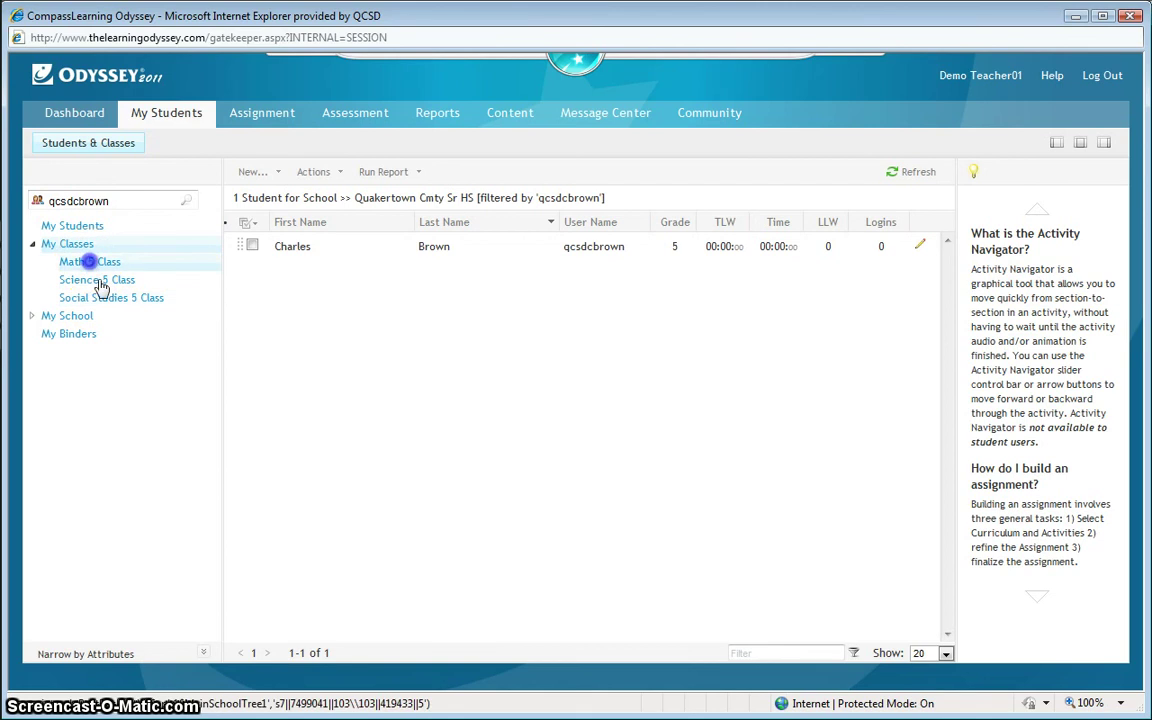
click(103, 281)
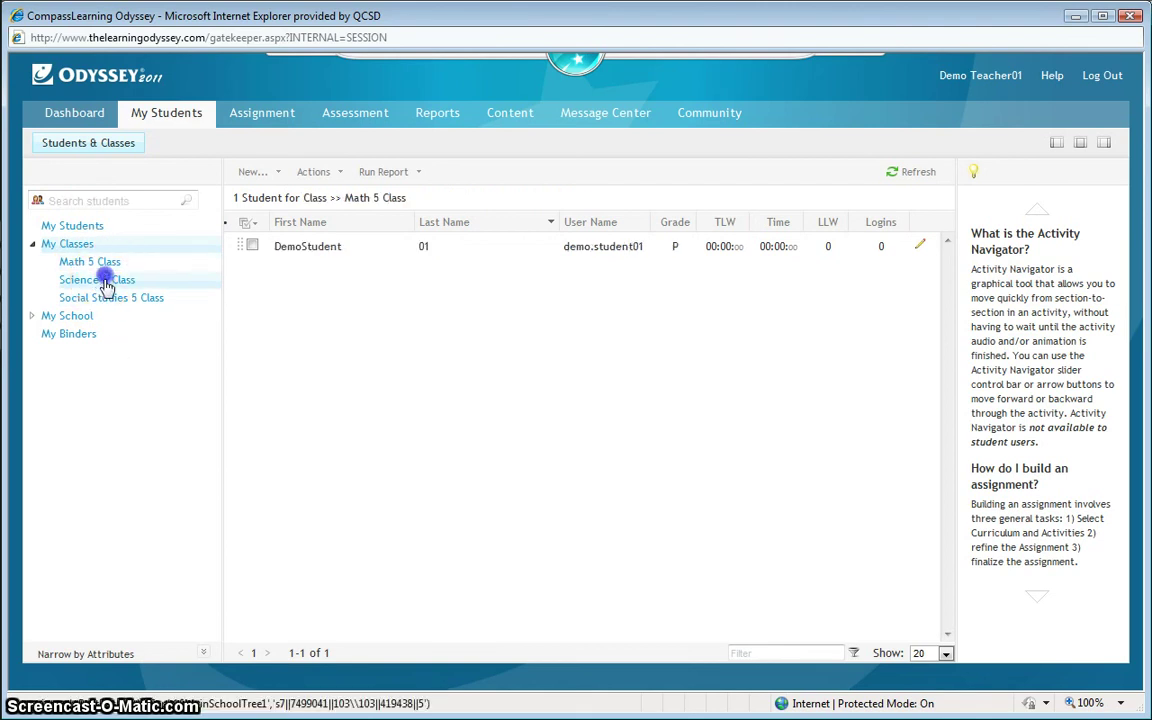
click(110, 298)
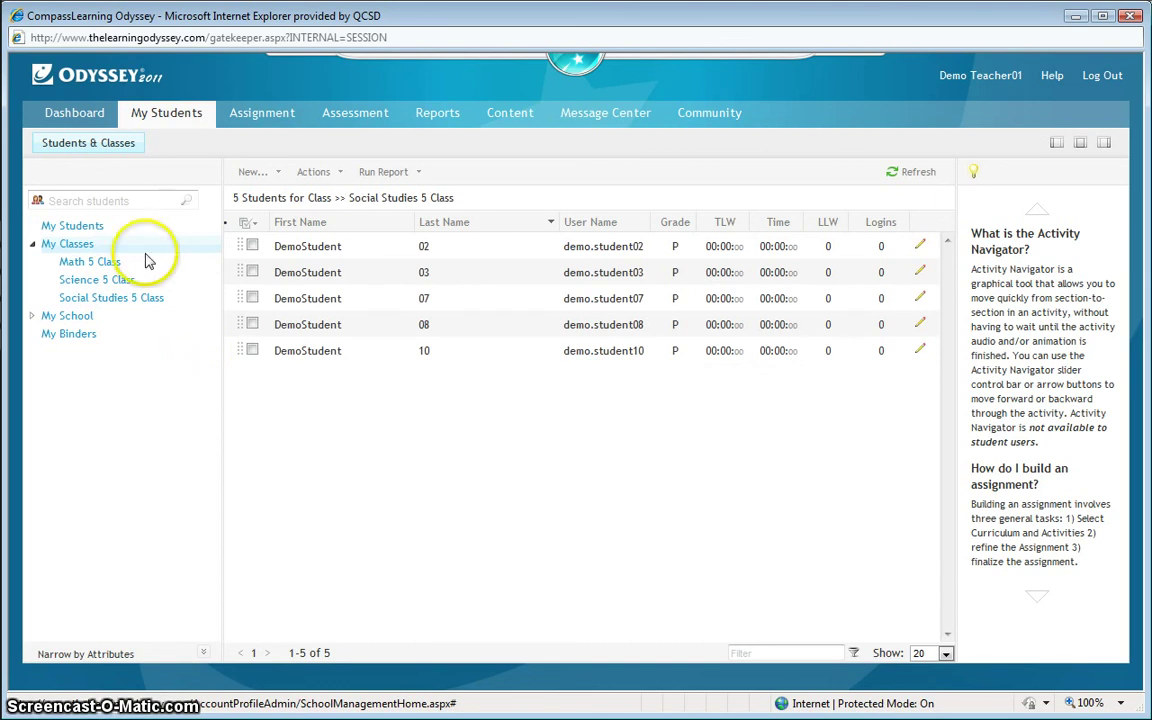
click(134, 200)
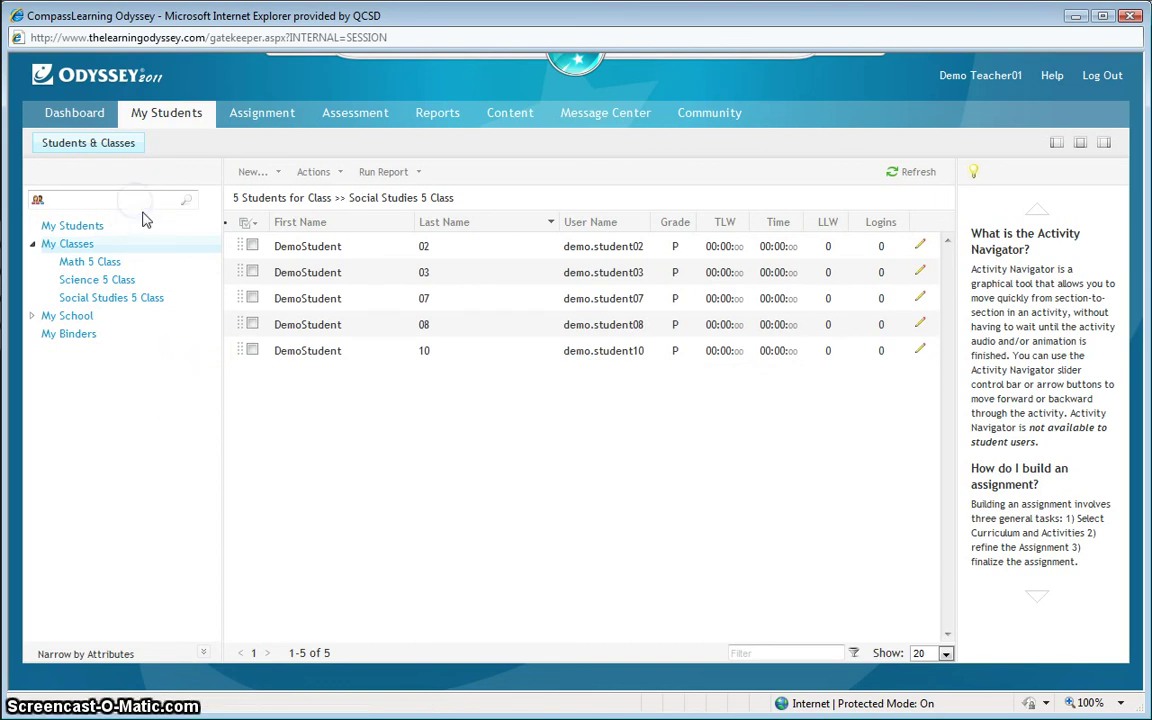
click(155, 214)
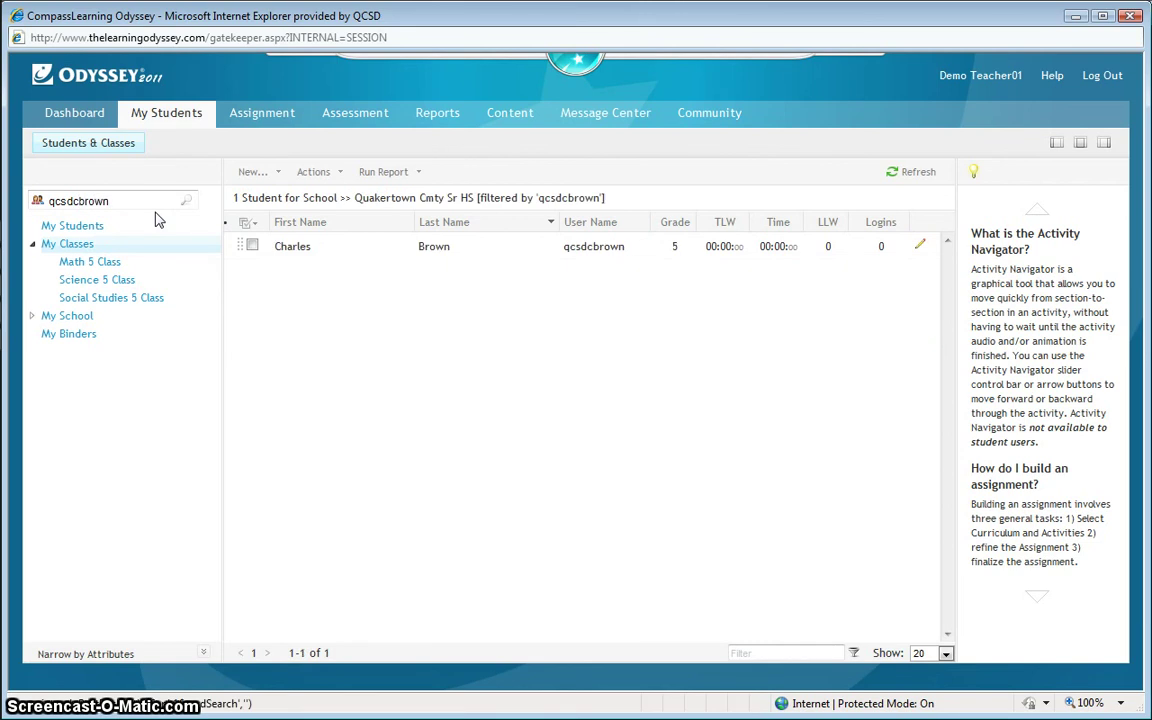
Step: Drag the new student onto Social Studies 5 Class and verify the roster now lists 6 students
click(240, 246)
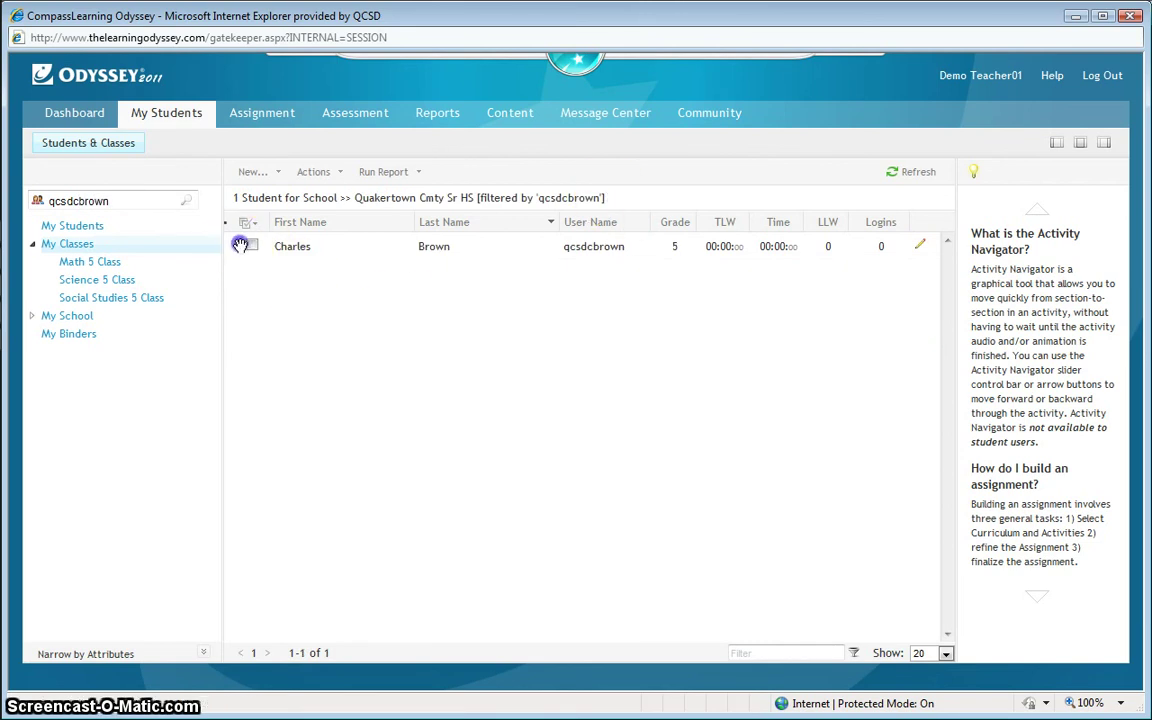
drag(240, 246, 158, 305)
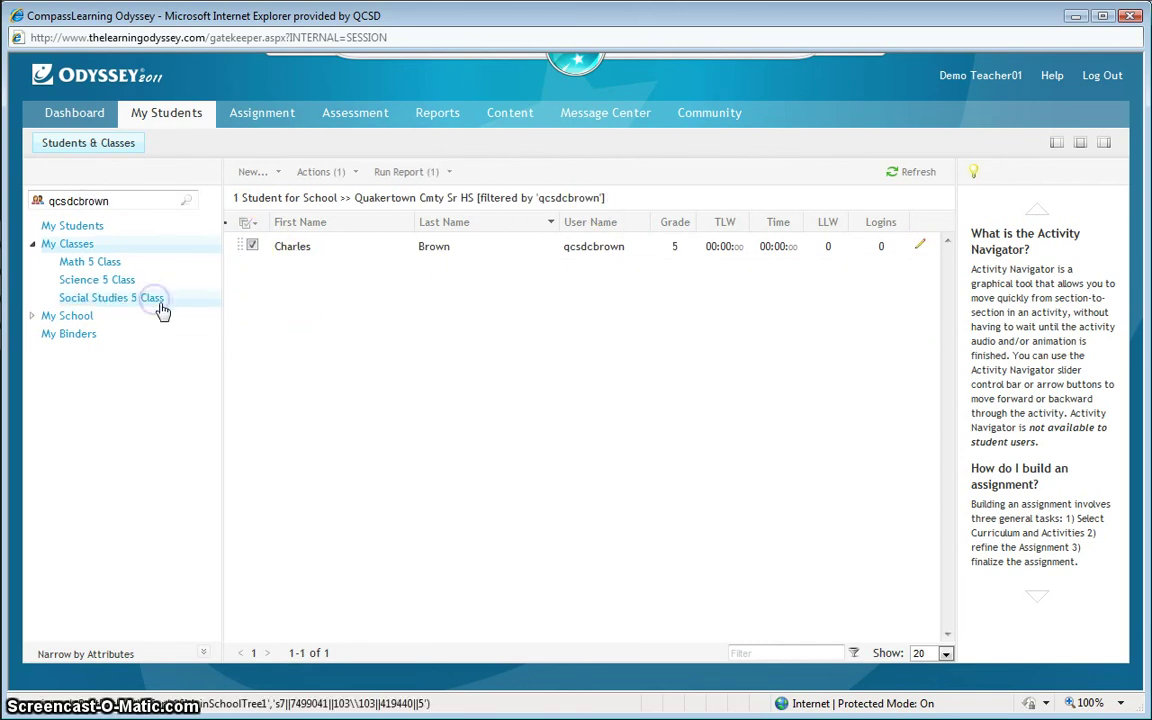
click(157, 303)
click(150, 303)
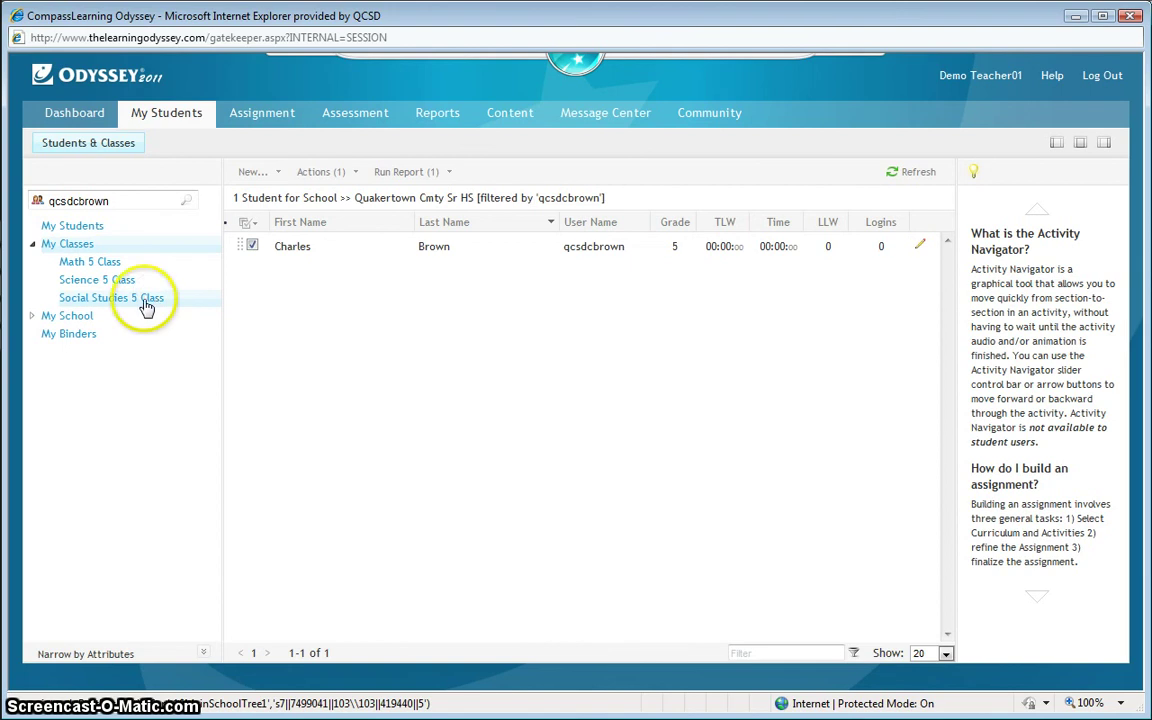
click(124, 305)
click(118, 281)
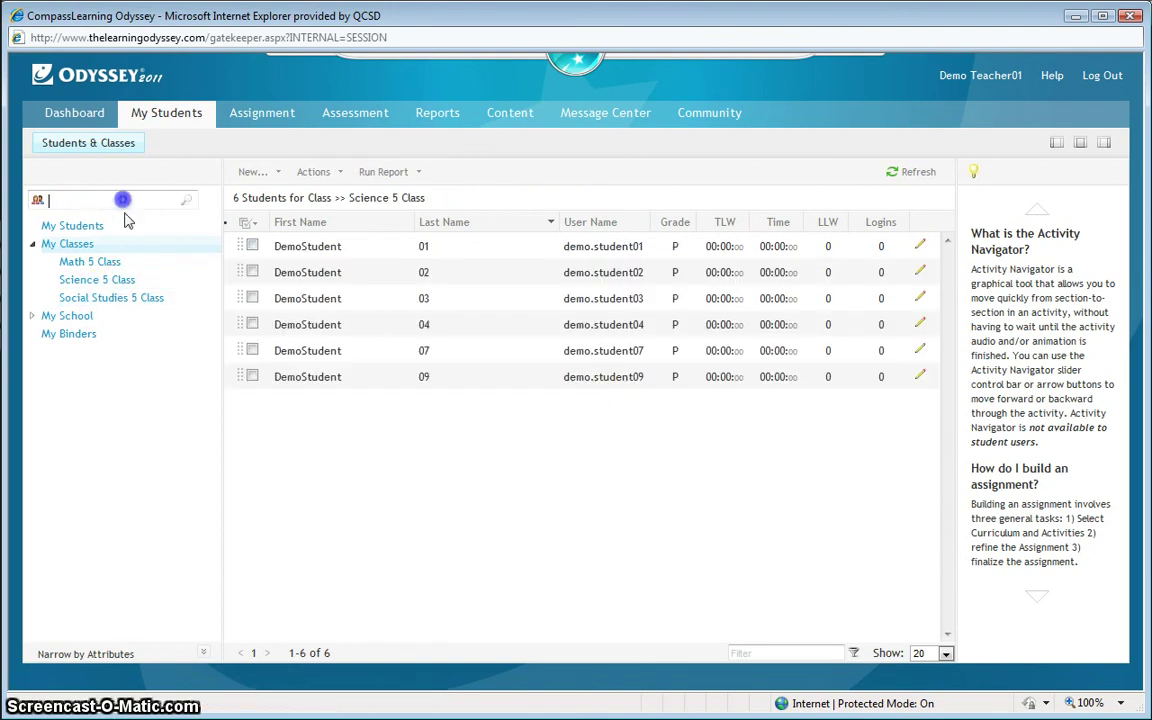
click(100, 300)
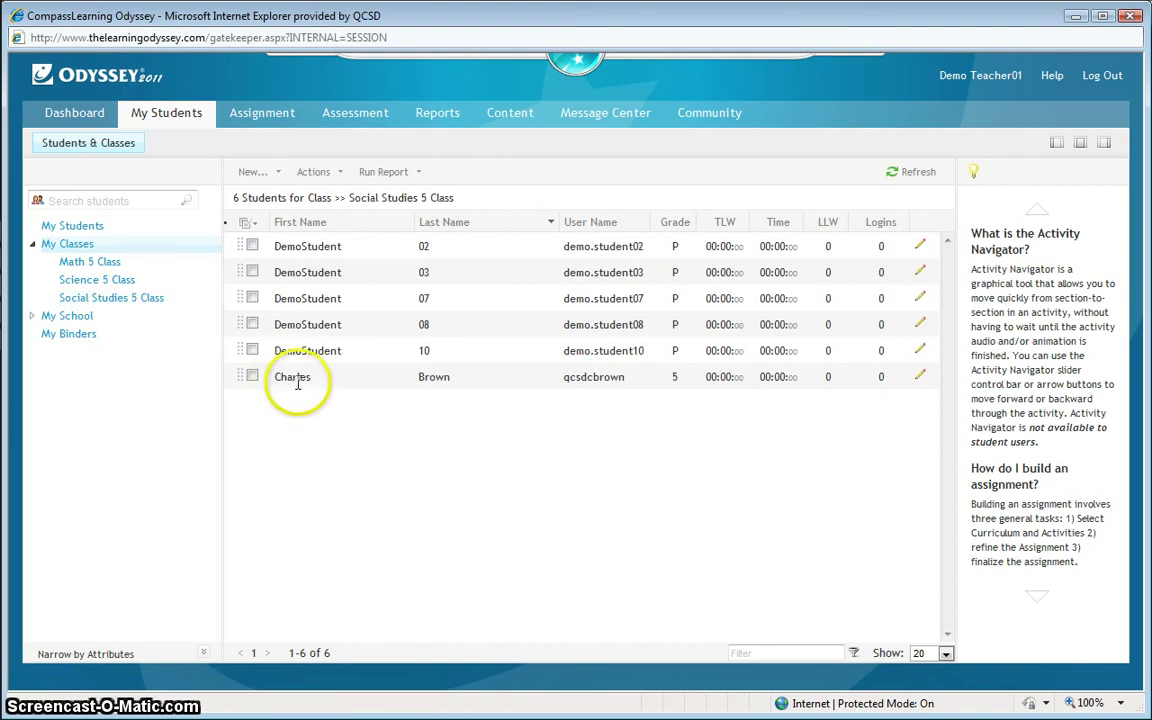